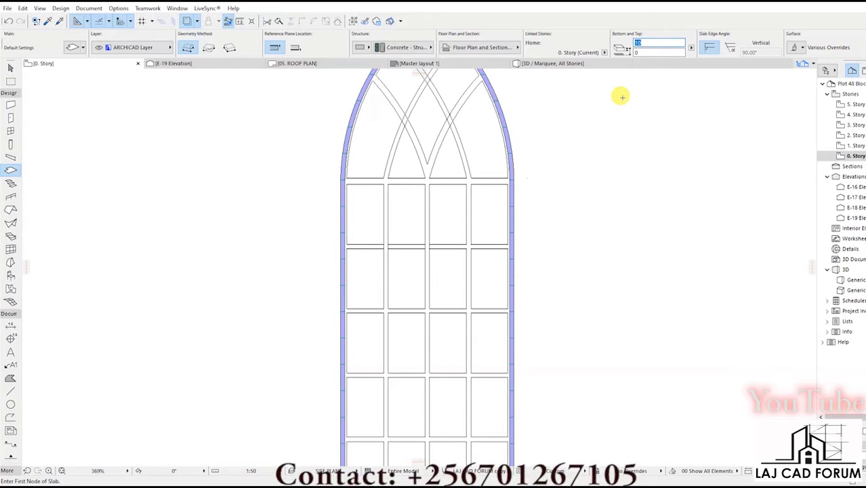
Create a slab 3 thick filling the inner outline of the arched window frame and select it.
{"action": "middle_click_drag", "start_coordinate": [526, 215], "coordinate": [528, 97]}
{"action": "scroll", "coordinate": [510, 286], "scroll_direction": "up", "scroll_amount": 3}
{"action": "scroll", "coordinate": [536, 252], "scroll_direction": "up", "scroll_amount": 1}
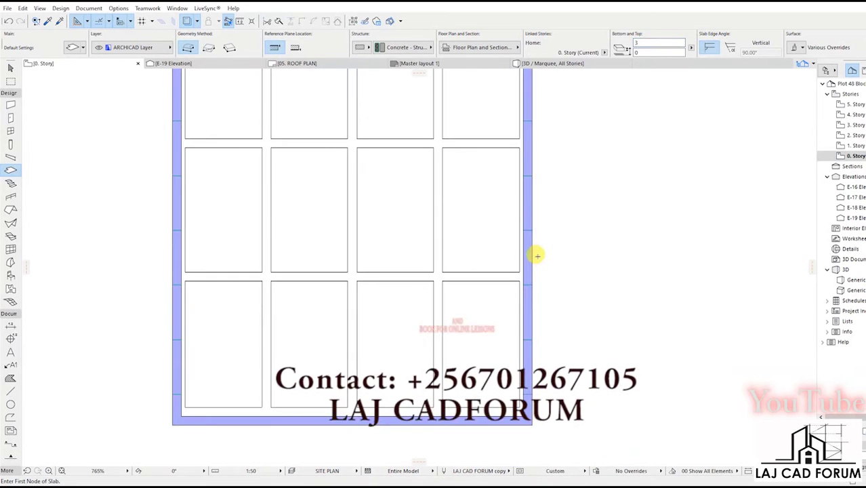
{"action": "left_click", "coordinate": [531, 248]}
{"action": "left_click", "coordinate": [525, 247], "text": "shift"}
{"action": "left_click", "coordinate": [524, 247]}
{"action": "scroll", "coordinate": [566, 411], "scroll_direction": "down", "scroll_amount": 10}
Cut the four bottom-row pane openings out of the selected slab.
{"action": "middle_click_drag", "start_coordinate": [585, 352], "coordinate": [542, 187]}
{"action": "scroll", "coordinate": [512, 248], "scroll_direction": "up", "scroll_amount": 5}
{"action": "scroll", "coordinate": [516, 243], "scroll_direction": "up", "scroll_amount": 4}
{"action": "left_click", "coordinate": [513, 216]}
{"action": "left_click", "coordinate": [441, 209]}
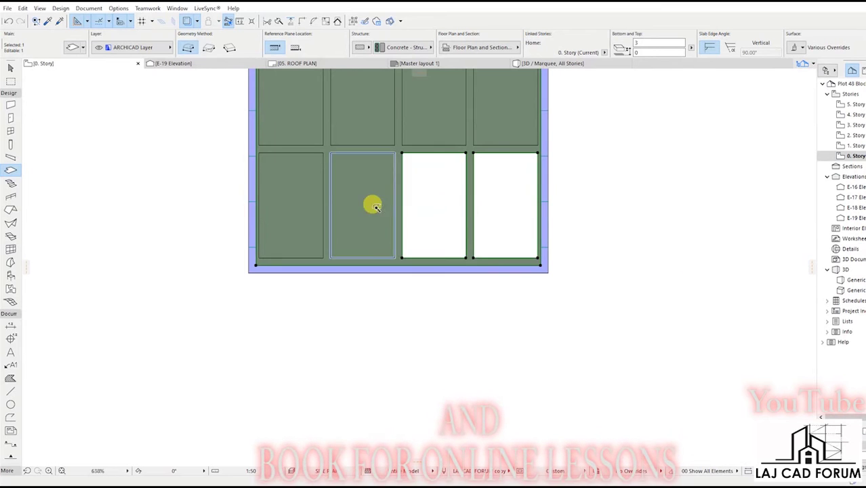
{"action": "left_click", "coordinate": [373, 206]}
{"action": "left_click", "coordinate": [296, 201]}
Cut out the pane openings in the second and third rows from the base of the window slab.
{"action": "middle_click_drag", "start_coordinate": [366, 185], "coordinate": [389, 342]}
{"action": "left_click", "coordinate": [332, 254], "text": "shift"}
{"action": "left_click", "coordinate": [386, 250], "text": "shift"}
{"action": "left_click", "coordinate": [449, 232], "text": "shift"}
{"action": "left_click", "coordinate": [526, 244], "text": "shift"}
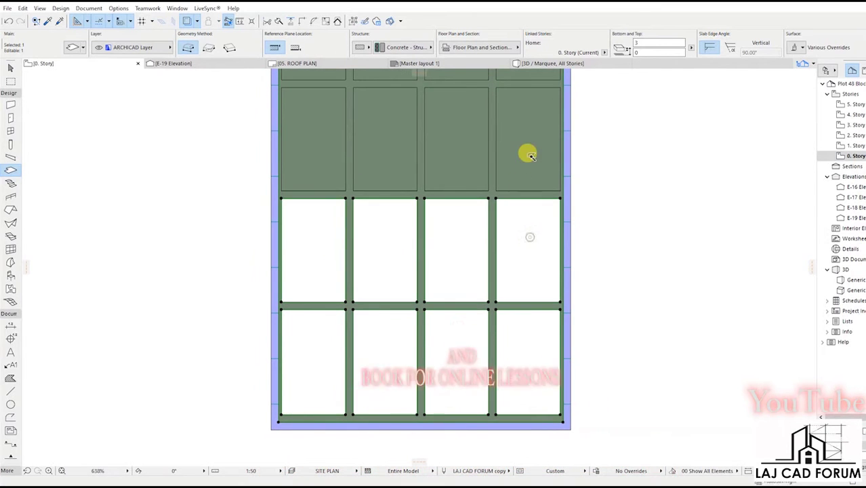
{"action": "left_click", "coordinate": [526, 150], "text": "shift"}
{"action": "left_click", "coordinate": [456, 153], "text": "shift"}
{"action": "left_click", "coordinate": [385, 156]}
{"action": "left_click", "coordinate": [324, 158]}
Cut out the eight pane openings in the two rows directly below the arched head.
{"action": "scroll", "coordinate": [405, 146], "scroll_direction": "down", "scroll_amount": 3}
{"action": "middle_click_drag", "start_coordinate": [406, 151], "coordinate": [396, 296]}
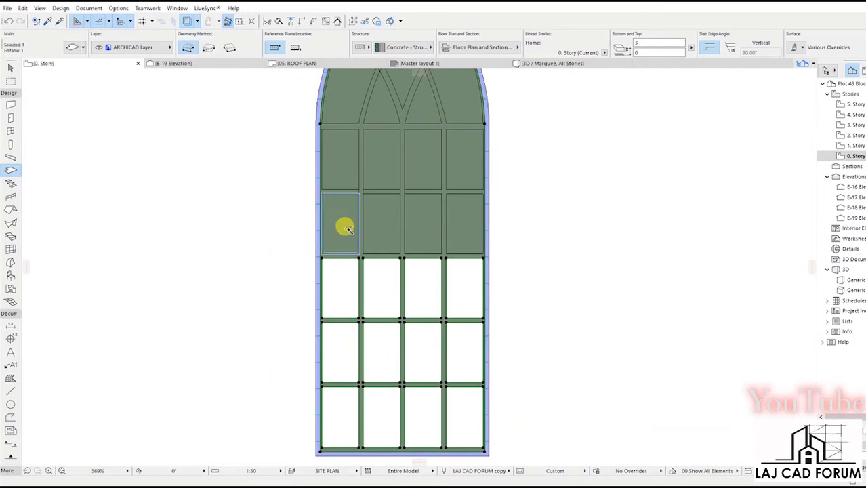
{"action": "left_click", "coordinate": [344, 226]}
{"action": "left_click", "coordinate": [384, 216]}
{"action": "left_click", "coordinate": [413, 215]}
{"action": "left_click", "coordinate": [460, 217]}
{"action": "left_click", "coordinate": [466, 164]}
{"action": "left_click", "coordinate": [424, 164]}
{"action": "left_click", "coordinate": [382, 165]}
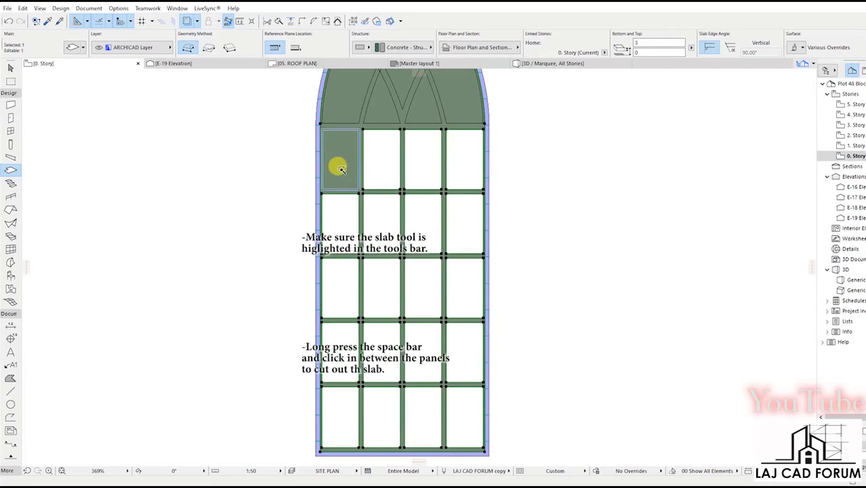
{"action": "left_click", "coordinate": [339, 166]}
Cut out the openings between the crossing tracery curves in the arched head.
{"action": "middle_click_drag", "start_coordinate": [357, 114], "coordinate": [358, 262]}
{"action": "left_click", "coordinate": [347, 248]}
{"action": "left_click", "coordinate": [382, 249]}
{"action": "left_click", "coordinate": [417, 249]}
{"action": "left_click", "coordinate": [451, 238]}
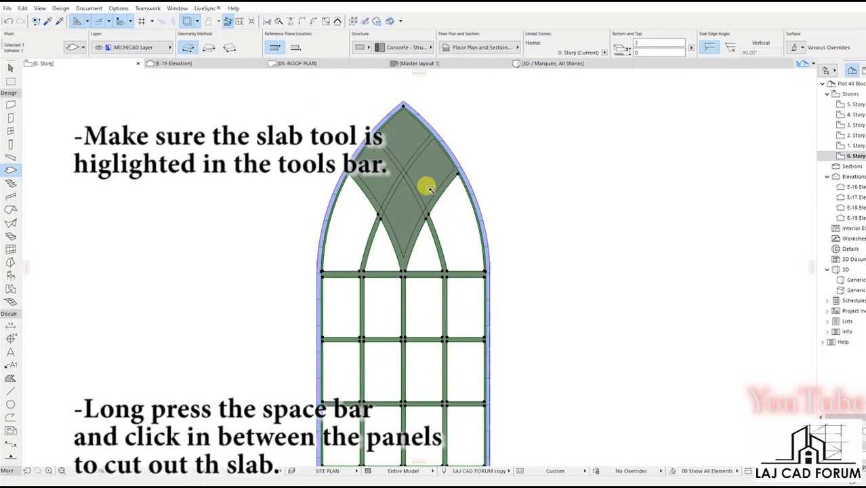
{"action": "left_click", "coordinate": [429, 190]}
{"action": "left_click", "coordinate": [405, 213]}
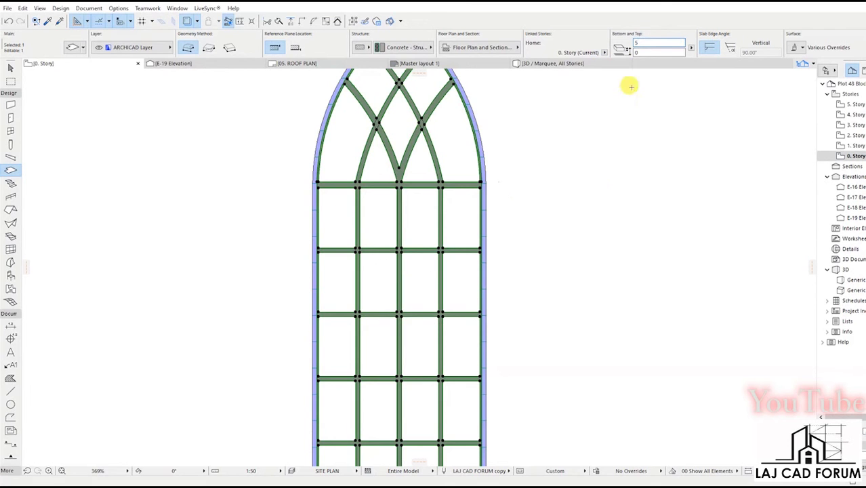
Set the glazing-bar slab's thickness to 5 and override its surface with a metal finish.
{"action": "scroll", "coordinate": [532, 147], "scroll_direction": "down", "scroll_amount": 5}
{"action": "scroll", "coordinate": [532, 172], "scroll_direction": "up", "scroll_amount": 8}
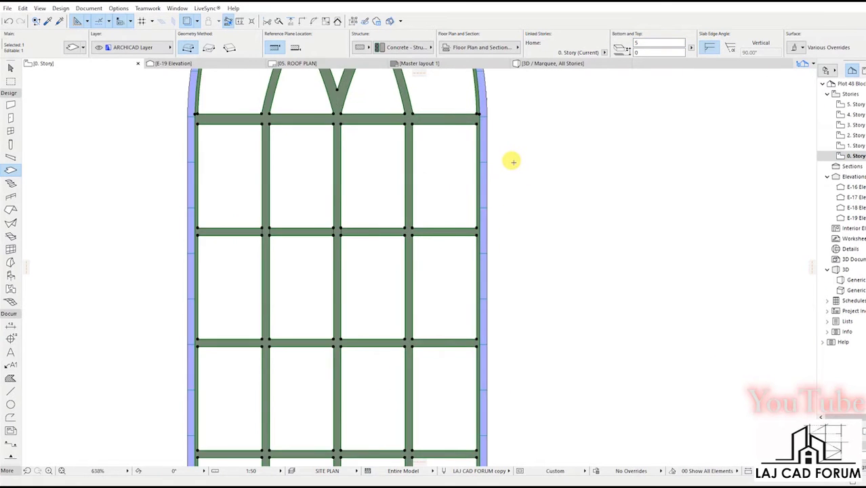
{"action": "scroll", "coordinate": [513, 161], "scroll_direction": "down", "scroll_amount": 6}
{"action": "key", "text": "ctrl+t"}
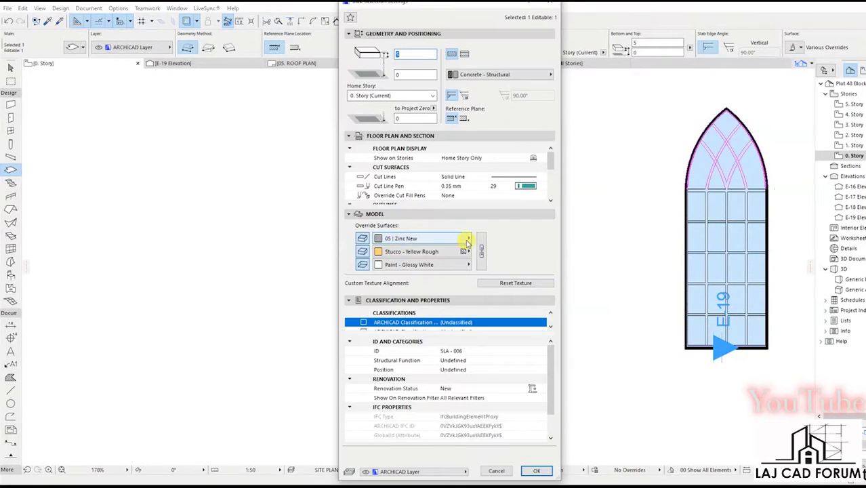
{"action": "left_click", "coordinate": [467, 242]}
{"action": "scroll", "coordinate": [731, 244], "scroll_direction": "down", "scroll_amount": 5}
{"action": "left_click", "coordinate": [731, 244]}
{"action": "left_click", "coordinate": [536, 471]}
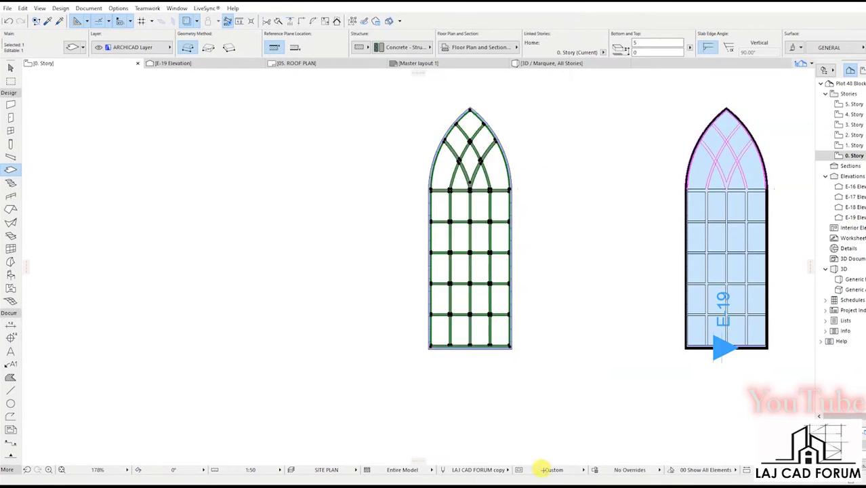
Create a second slab 3 thick inside the window frame for the glass and select it.
{"action": "scroll", "coordinate": [500, 150], "scroll_direction": "up", "scroll_amount": 4}
{"action": "key", "text": "Escape"}
{"action": "scroll", "coordinate": [523, 217], "scroll_direction": "up", "scroll_amount": 3}
{"action": "left_click", "coordinate": [518, 185], "text": "shift"}
{"action": "left_click", "coordinate": [520, 187]}
{"action": "left_click", "coordinate": [513, 187]}
Change the glass slab's floor-plan pens and override its surfaces with glass.
{"action": "key", "text": "ctrl+t"}
{"action": "scroll", "coordinate": [547, 187], "scroll_direction": "down", "scroll_amount": 3}
{"action": "left_click", "coordinate": [526, 196]}
{"action": "left_click", "coordinate": [582, 236]}
{"action": "left_click", "coordinate": [527, 186]}
{"action": "left_click", "coordinate": [582, 236]}
{"action": "left_click", "coordinate": [527, 195]}
{"action": "left_click", "coordinate": [582, 236]}
{"action": "left_click", "coordinate": [468, 252]}
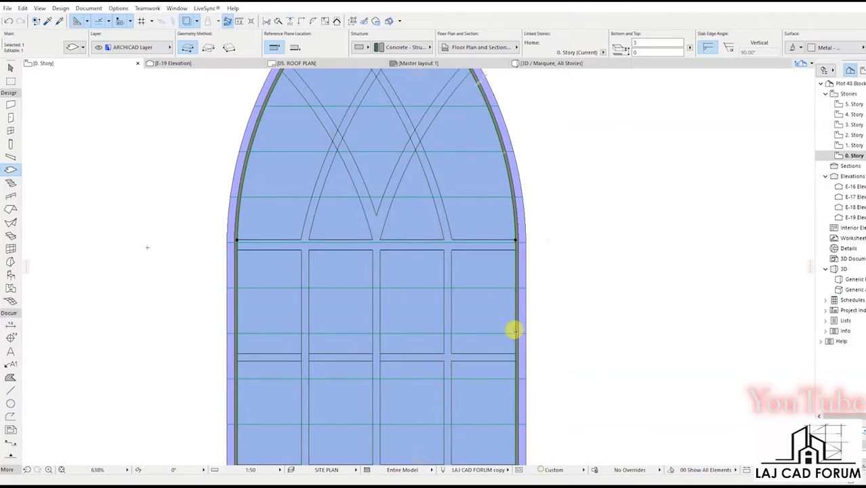
Send the glass slab behind the glazing bars in the display order.
{"action": "right_click", "coordinate": [561, 170]}
{"action": "left_click", "coordinate": [712, 303]}
{"action": "key", "text": "Escape"}
Enclose the finished window in a marquee and inspect it in 3D.
{"action": "left_click", "coordinate": [10, 81]}
{"action": "left_click", "coordinate": [517, 98]}
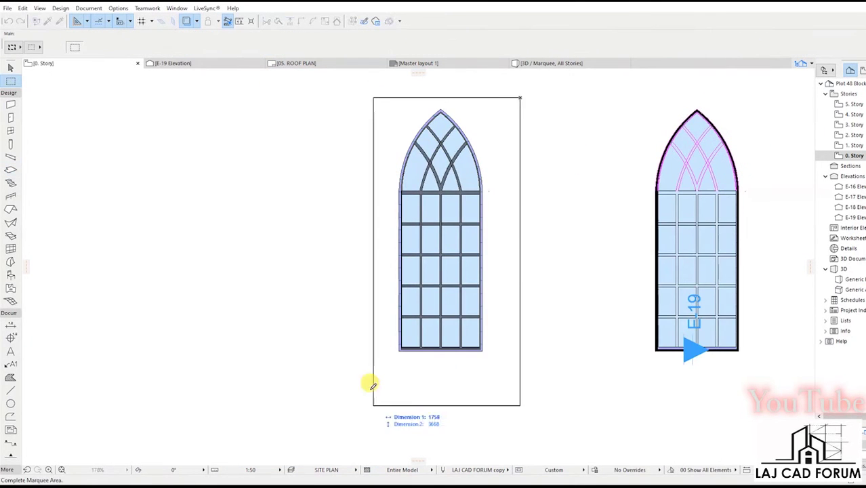
{"action": "left_click", "coordinate": [400, 356]}
{"action": "right_click", "coordinate": [313, 339]}
{"action": "left_click", "coordinate": [366, 319]}
{"action": "scroll", "coordinate": [418, 265], "scroll_direction": "up", "scroll_amount": 5}
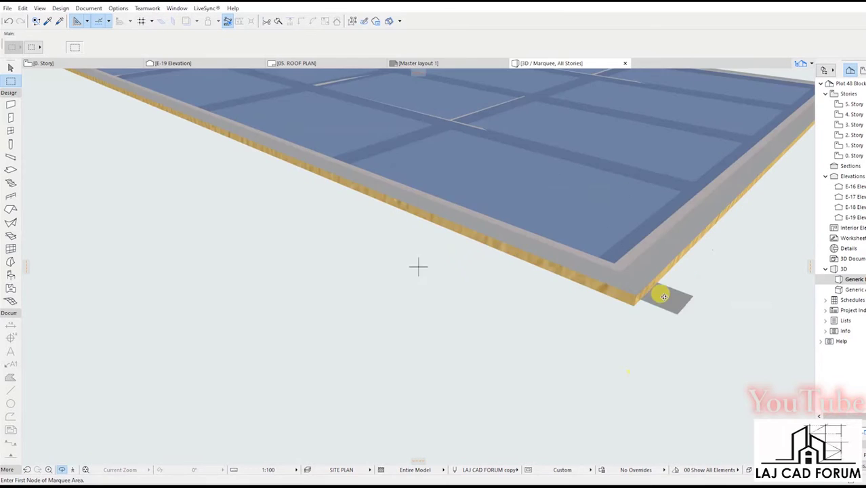
{"action": "left_click", "coordinate": [619, 358]}
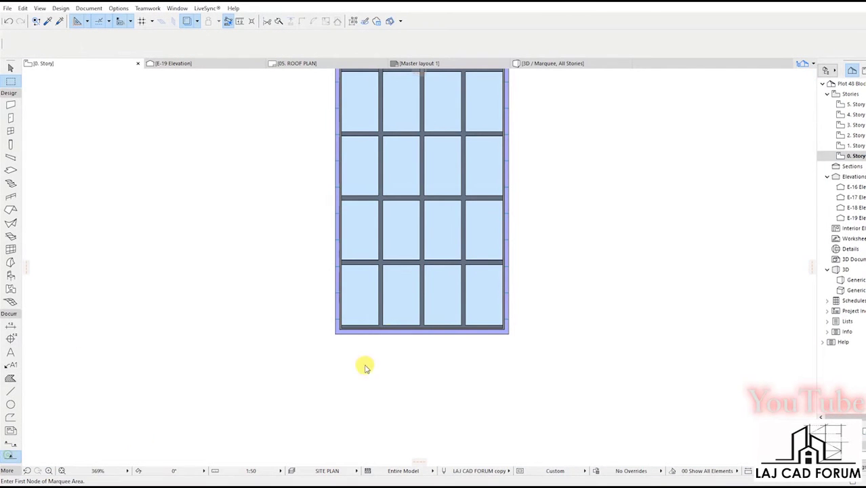
Place an elevation line across the window's lower edge in the story plan and open that elevation.
{"action": "left_click", "coordinate": [396, 369]}
{"action": "left_click", "coordinate": [412, 354]}
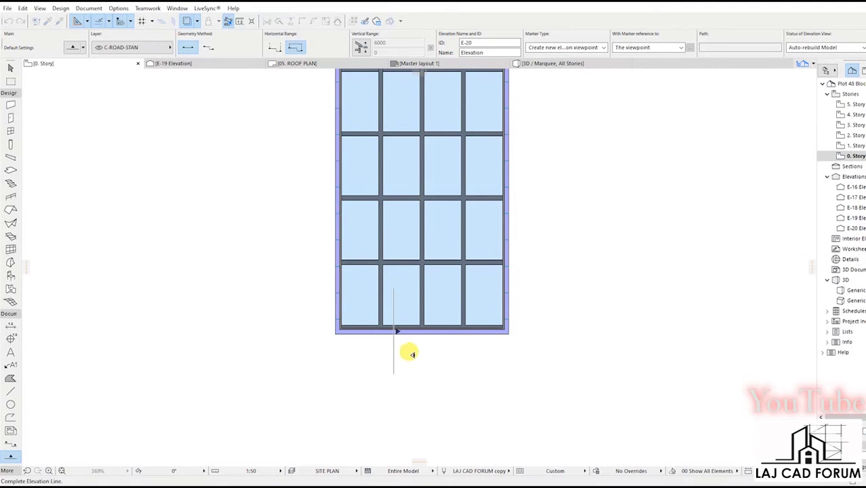
{"action": "right_click", "coordinate": [272, 252]}
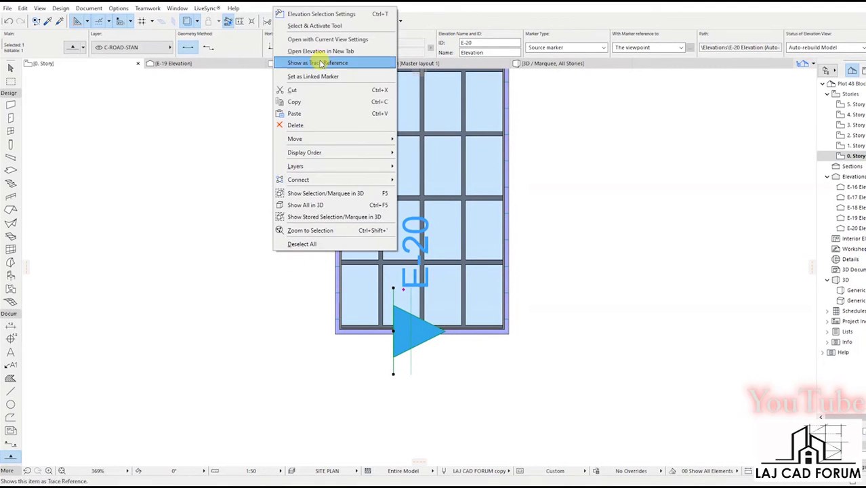
{"action": "left_click", "coordinate": [309, 36]}
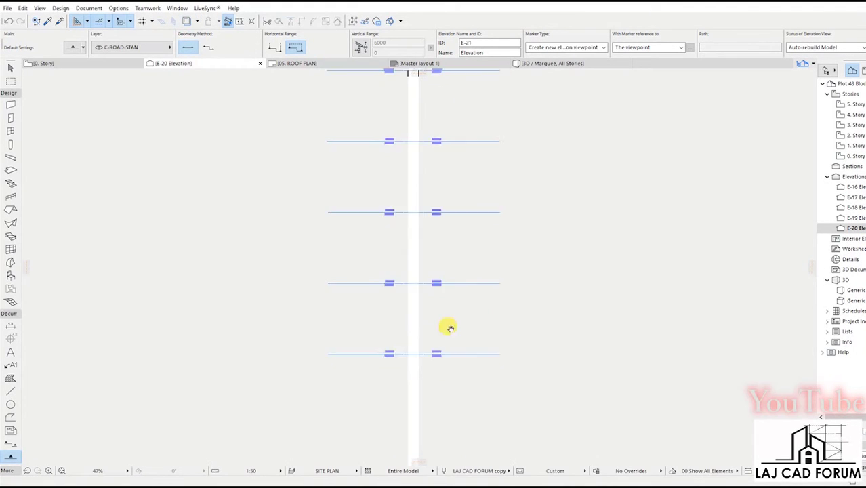
Move the 3-thick glass slab vertically so it is centred within the thickness of the glazing bars.
{"action": "scroll", "coordinate": [400, 282], "scroll_direction": "up", "scroll_amount": 10}
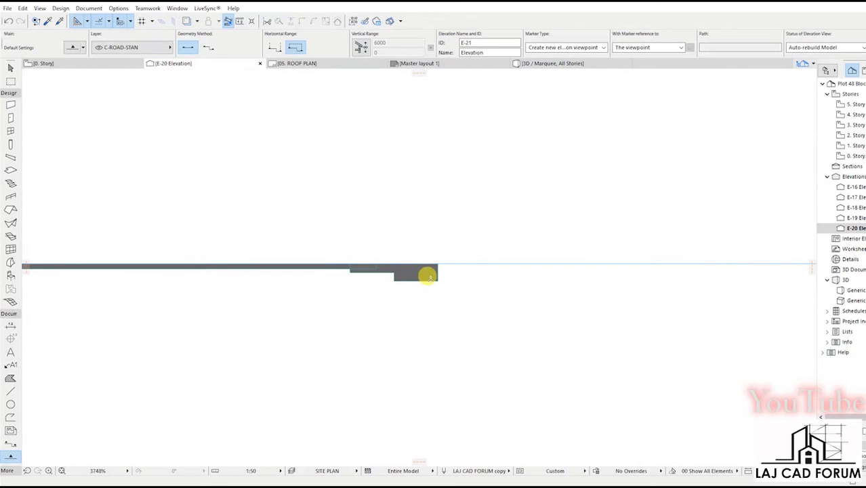
{"action": "left_click", "coordinate": [432, 279]}
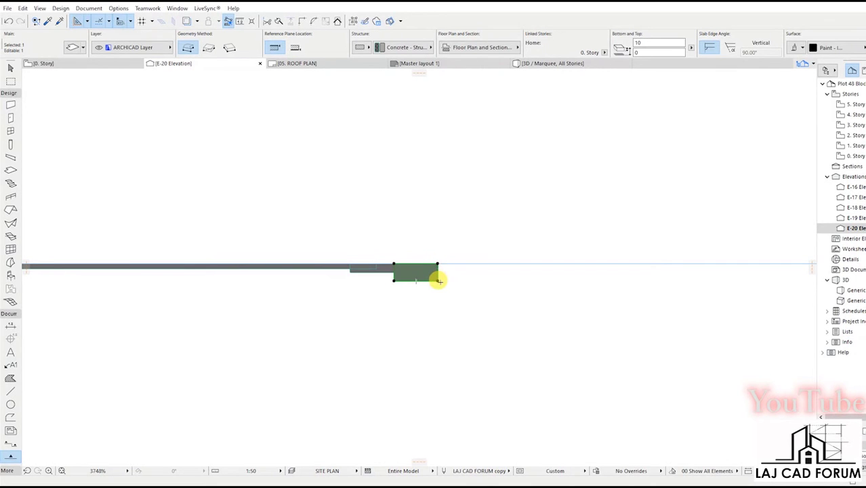
{"action": "scroll", "coordinate": [434, 279], "scroll_direction": "up", "scroll_amount": 3}
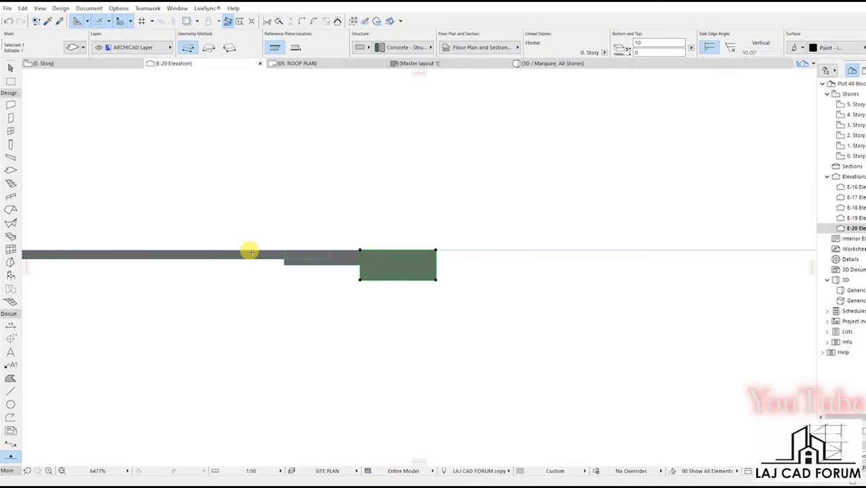
{"action": "key", "text": "Escape"}
{"action": "scroll", "coordinate": [281, 253], "scroll_direction": "up", "scroll_amount": 5}
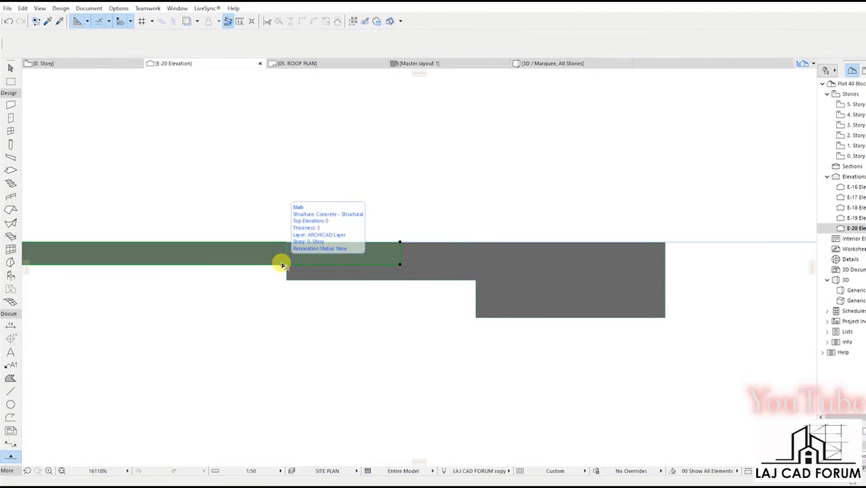
{"action": "left_click", "coordinate": [283, 265]}
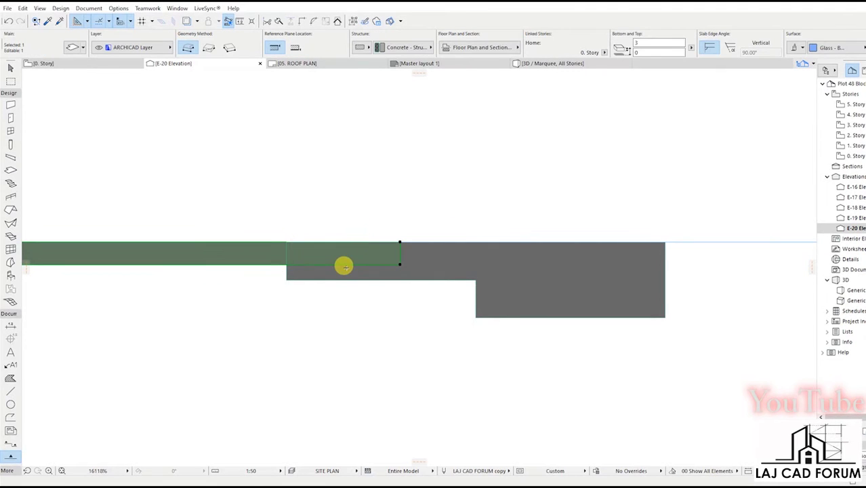
{"action": "left_click", "coordinate": [400, 242]}
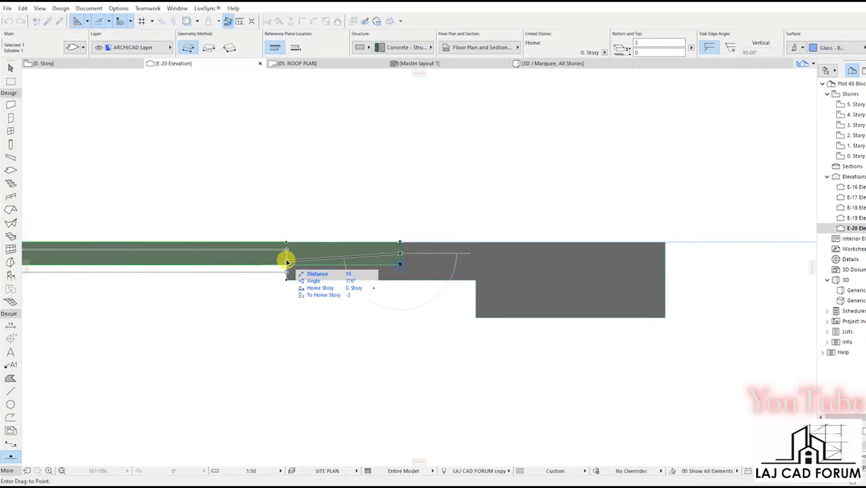
{"action": "left_click", "coordinate": [398, 260]}
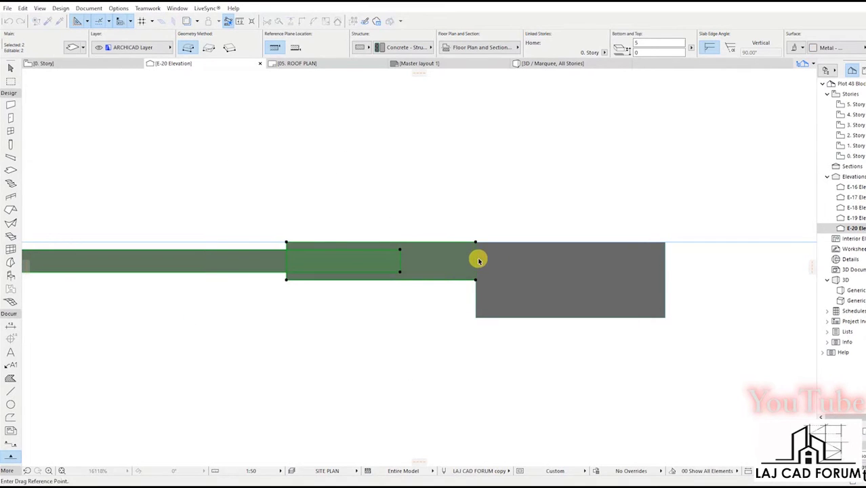
Move the glass and glazing-bar slabs together so they are centred on the outer frame's thickness.
{"action": "left_click", "coordinate": [476, 264]}
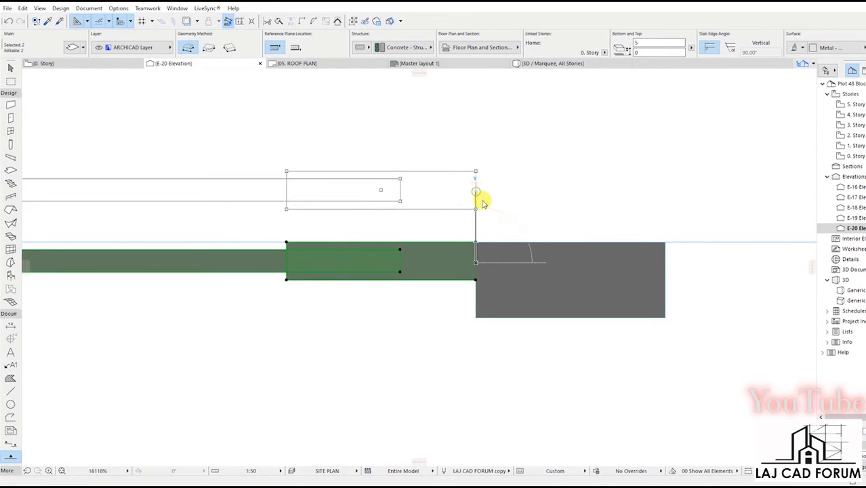
{"action": "left_click", "coordinate": [475, 189]}
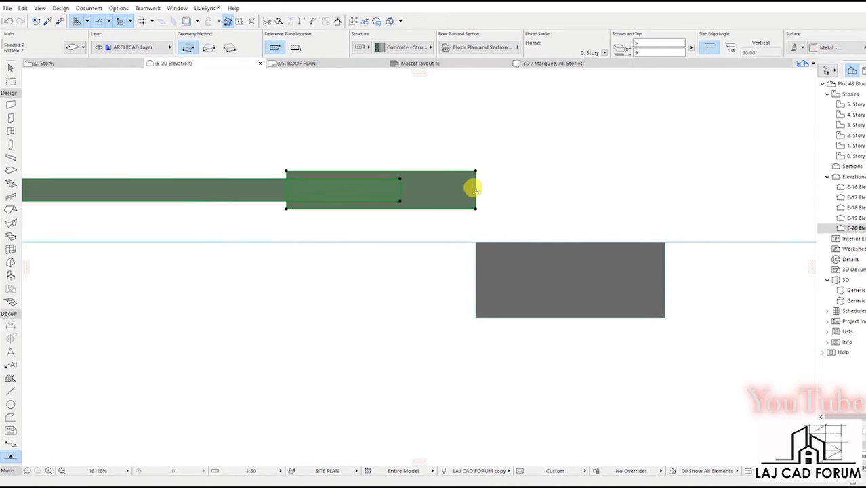
{"action": "left_click", "coordinate": [475, 278]}
Raise the frame, bars and glass slabs together so the frame's underside rests on the story line.
{"action": "scroll", "coordinate": [475, 278], "scroll_direction": "down", "scroll_amount": 2}
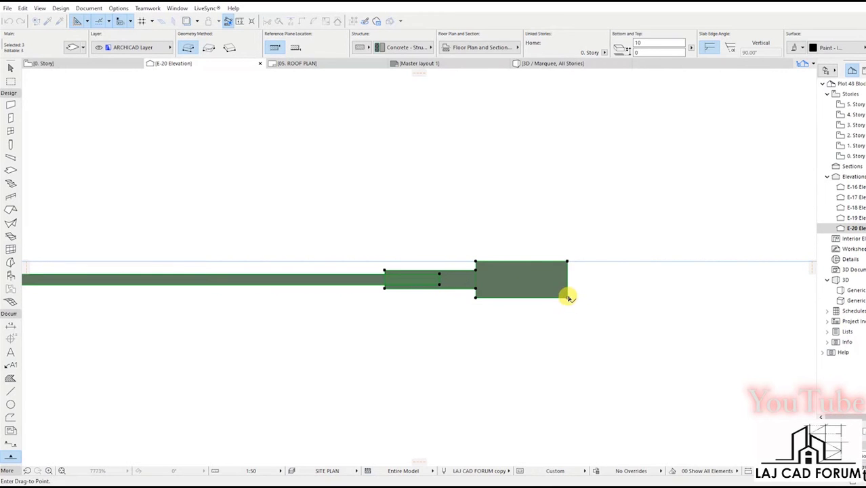
{"action": "left_click", "coordinate": [568, 261]}
{"action": "key", "text": "Escape"}
Assign a glass building material to the glass slab.
{"action": "scroll", "coordinate": [443, 236], "scroll_direction": "down", "scroll_amount": 3}
{"action": "scroll", "coordinate": [391, 236], "scroll_direction": "up", "scroll_amount": 2}
{"action": "left_click", "coordinate": [409, 234]}
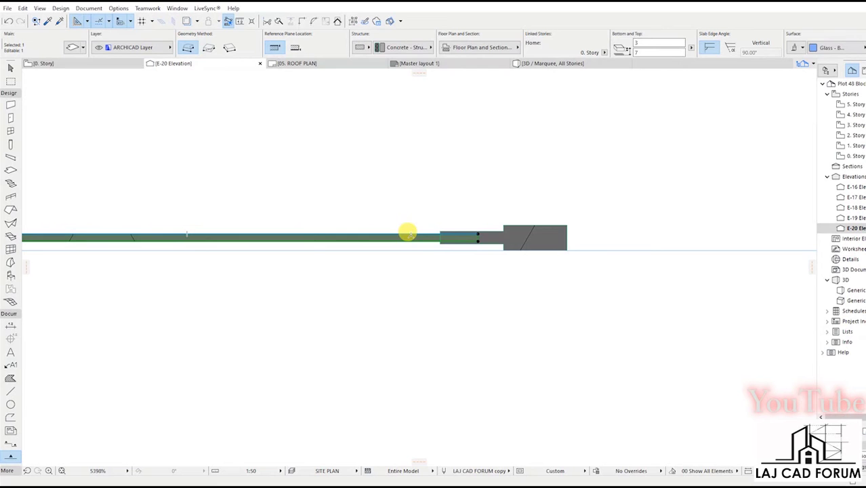
{"action": "left_click", "coordinate": [405, 48]}
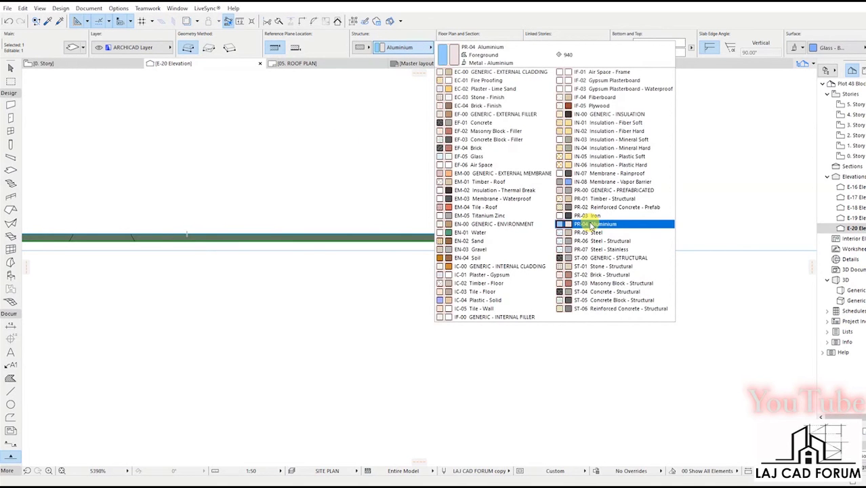
{"action": "left_click", "coordinate": [476, 258]}
{"action": "key", "text": "Escape"}
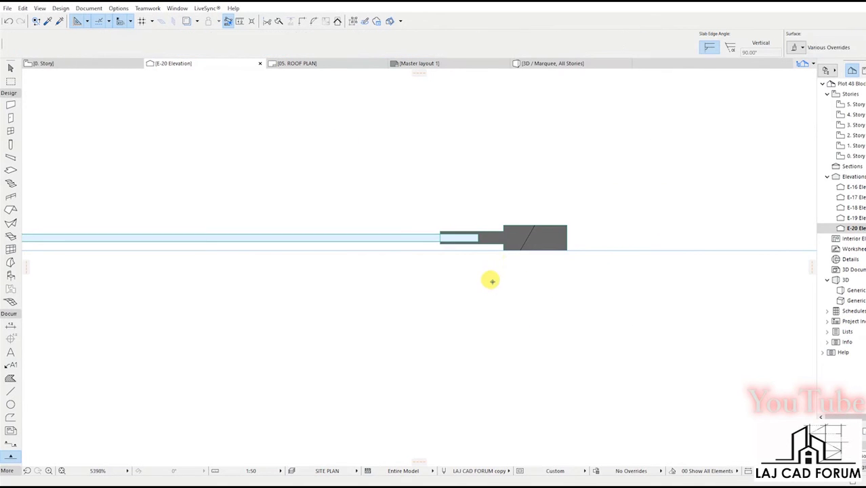
Return to the 3D view and orbit the model to examine the assembled window.
{"action": "scroll", "coordinate": [434, 248], "scroll_direction": "down", "scroll_amount": 3}
{"action": "scroll", "coordinate": [397, 240], "scroll_direction": "up", "scroll_amount": 1}
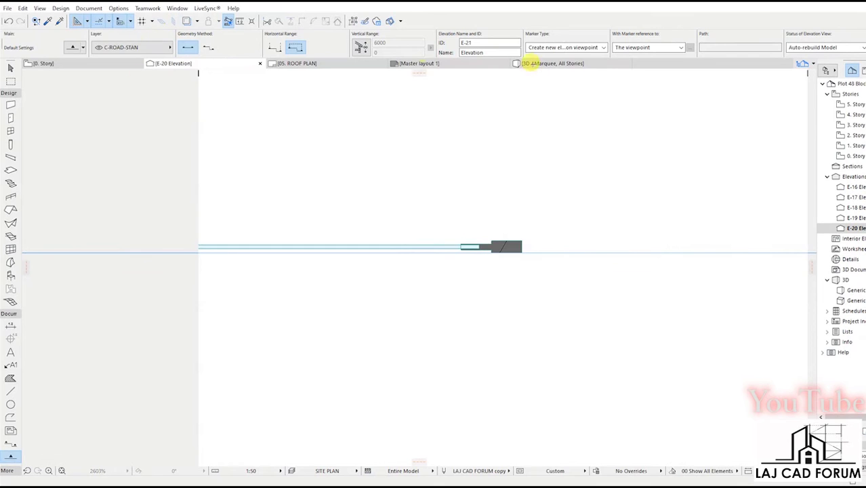
{"action": "left_click", "coordinate": [531, 63]}
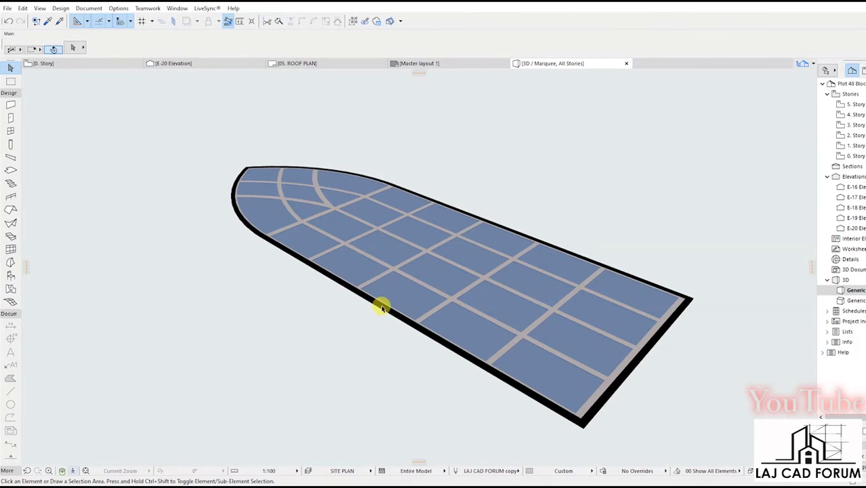
{"action": "scroll", "coordinate": [382, 309], "scroll_direction": "down", "scroll_amount": 2}
{"action": "left_click_drag", "start_coordinate": [65, 464], "coordinate": [512, 383]}
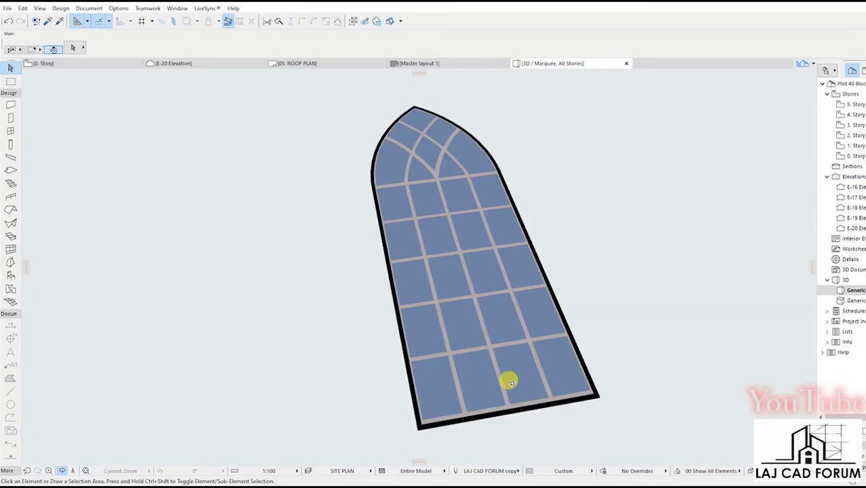
Delete the E-20 elevation marker and its viewpoint from the 0. Story floor plan.
{"action": "left_click", "coordinate": [82, 65]}
{"action": "scroll", "coordinate": [521, 246], "scroll_direction": "down", "scroll_amount": 2}
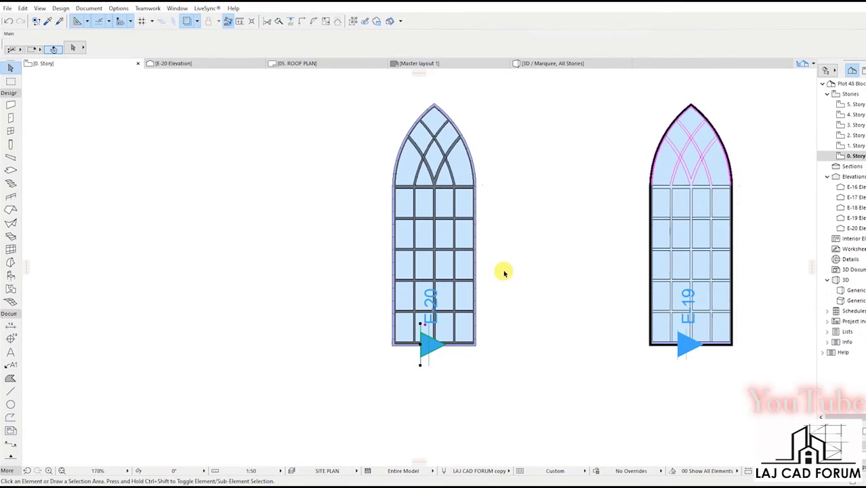
{"action": "left_click", "coordinate": [437, 344]}
{"action": "key", "text": "Delete"}
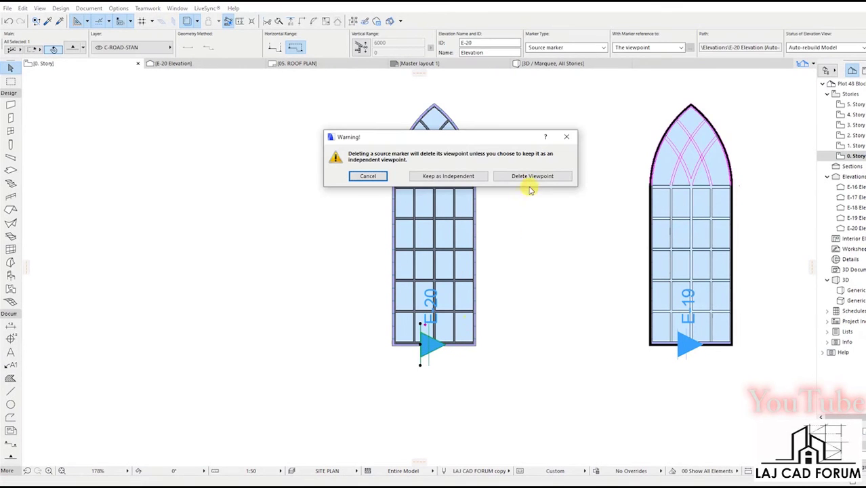
{"action": "left_click", "coordinate": [533, 176]}
{"action": "left_click", "coordinate": [533, 196]}
Enclose the leftmost arched window in a marquee and select its frame, glazing-bar and glass slabs.
{"action": "scroll", "coordinate": [522, 251], "scroll_direction": "down", "scroll_amount": 3}
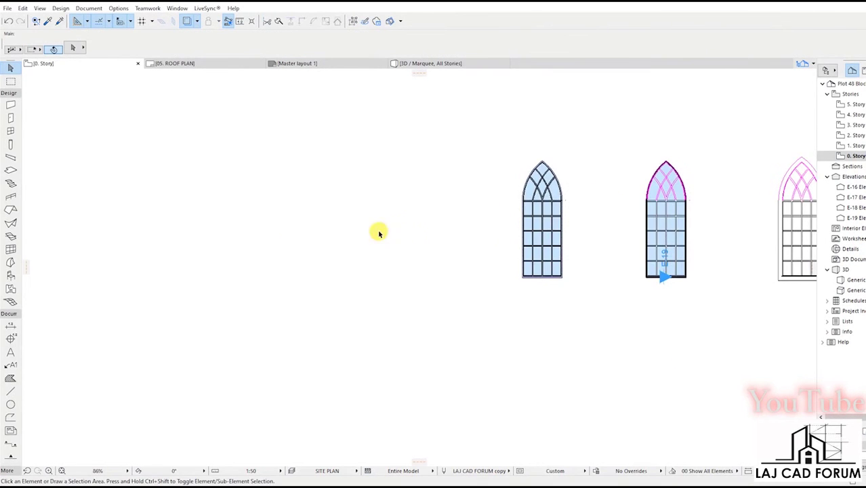
{"action": "left_click", "coordinate": [10, 82]}
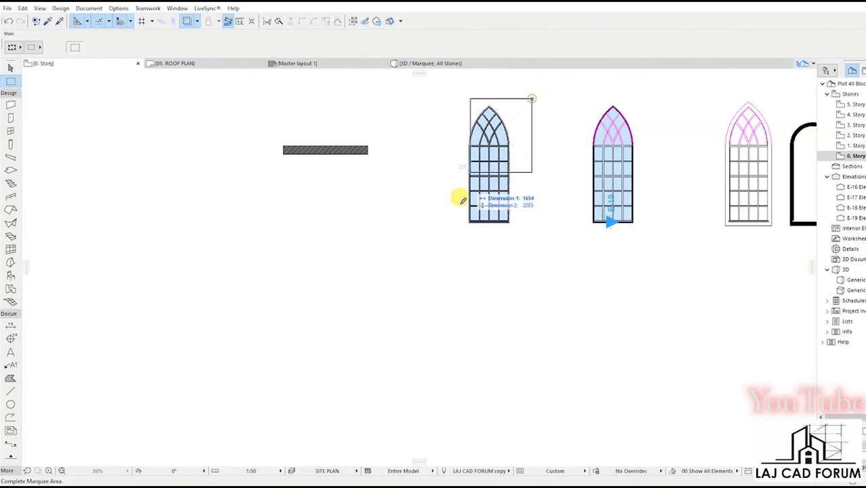
{"action": "left_click", "coordinate": [452, 244]}
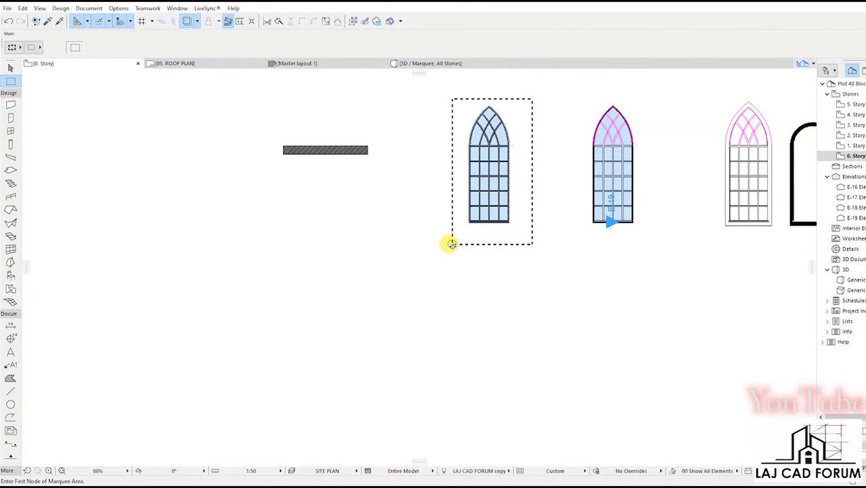
{"action": "left_click", "coordinate": [10, 170]}
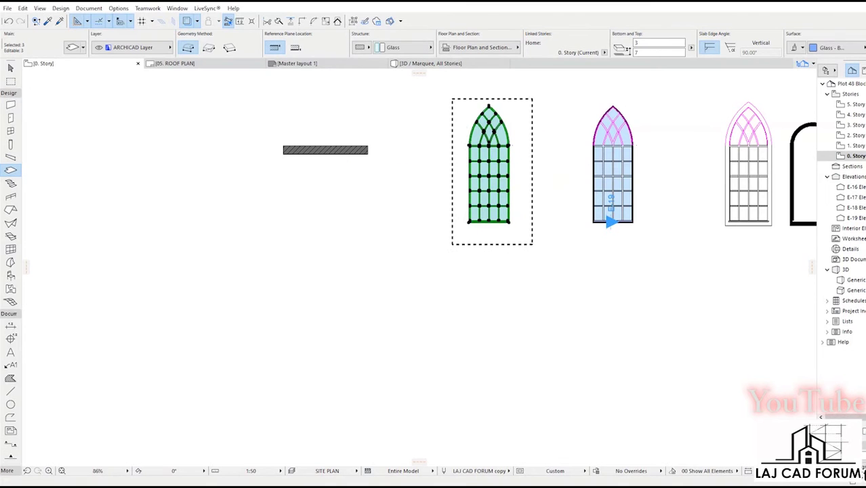
Save the selected slabs as a window library part named Window 3 in the Embedded Library, keeping its basic settings.
{"action": "left_click", "coordinate": [8, 9]}
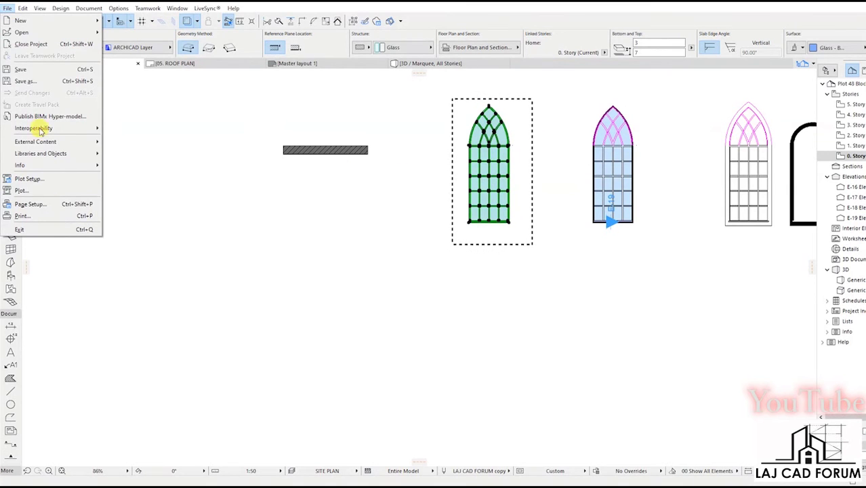
{"action": "mouse_move", "coordinate": [54, 154]}
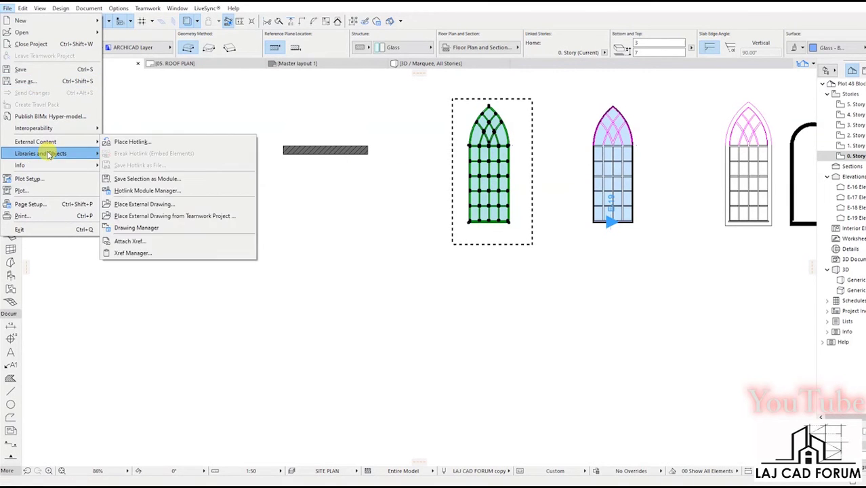
{"action": "mouse_move", "coordinate": [135, 240]}
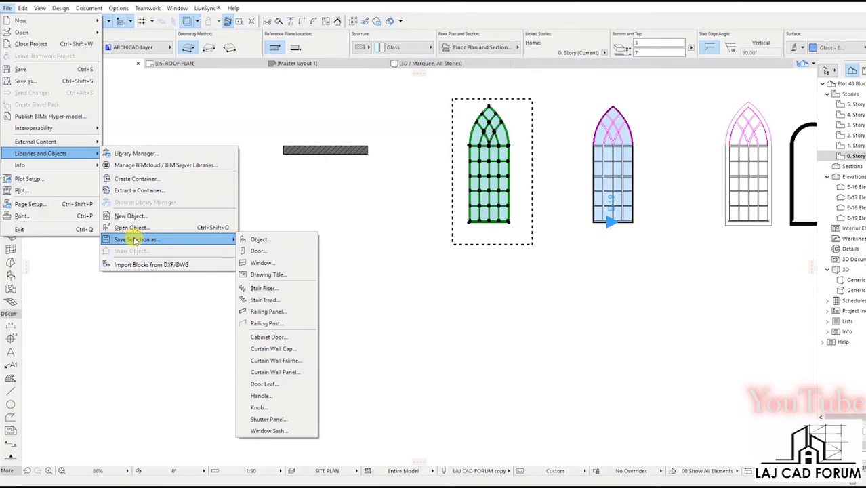
{"action": "left_click", "coordinate": [258, 264]}
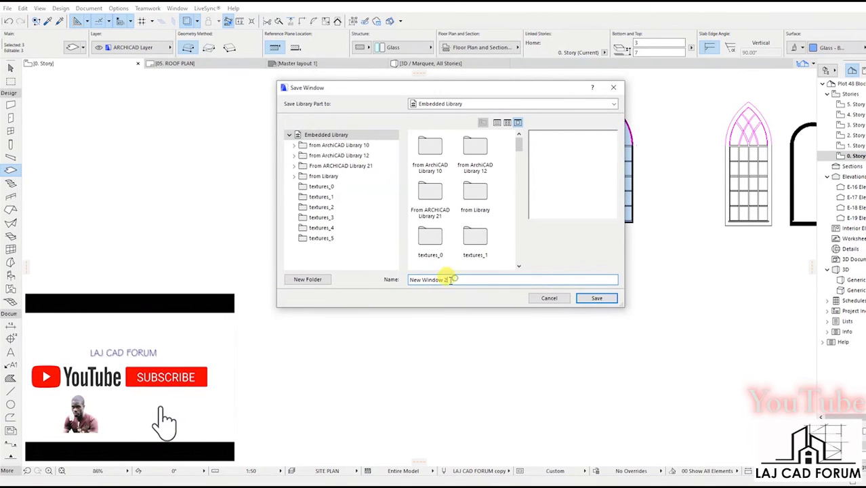
{"action": "type", "text": "3"}
{"action": "left_click_drag", "start_coordinate": [422, 279], "coordinate": [360, 296]}
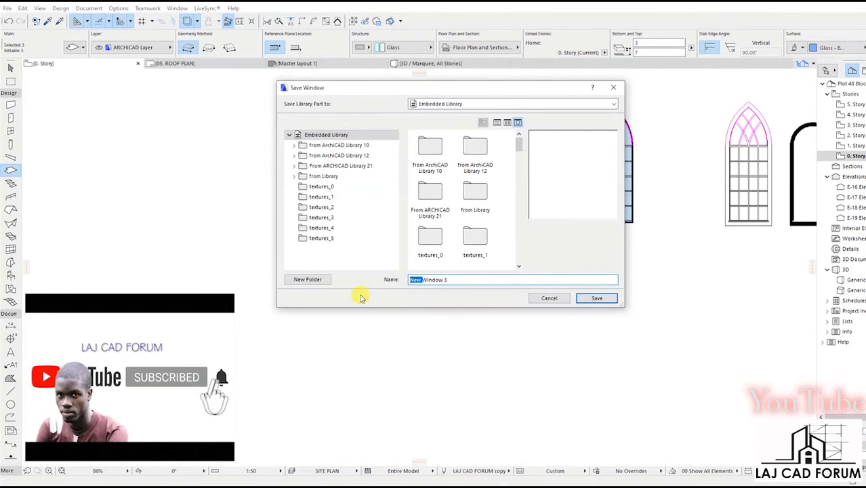
{"action": "key", "text": "BackSpace"}
{"action": "left_click", "coordinate": [587, 297]}
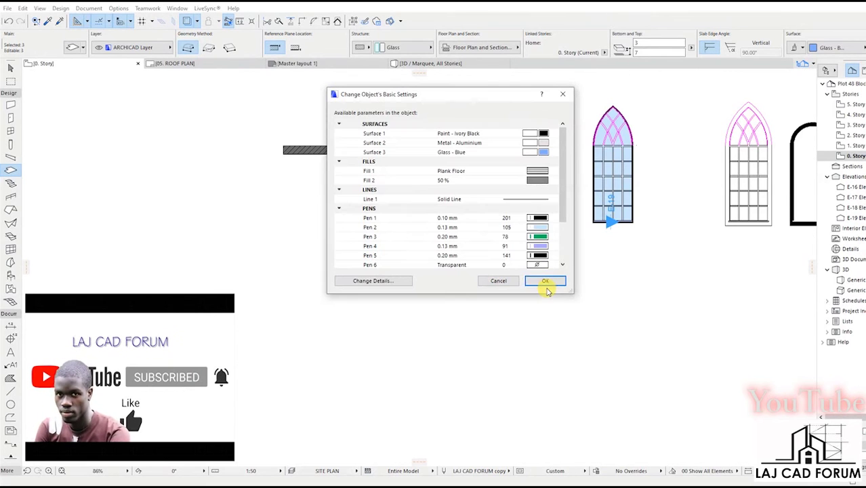
{"action": "left_click", "coordinate": [546, 281]}
{"action": "key", "text": "Escape"}
Stretch the left end of the brick wall horizontally to roughly three and a half times its original length.
{"action": "middle_click_drag", "start_coordinate": [412, 198], "coordinate": [535, 196]}
{"action": "left_click", "coordinate": [426, 150], "text": "shift"}
{"action": "left_click", "coordinate": [405, 148]}
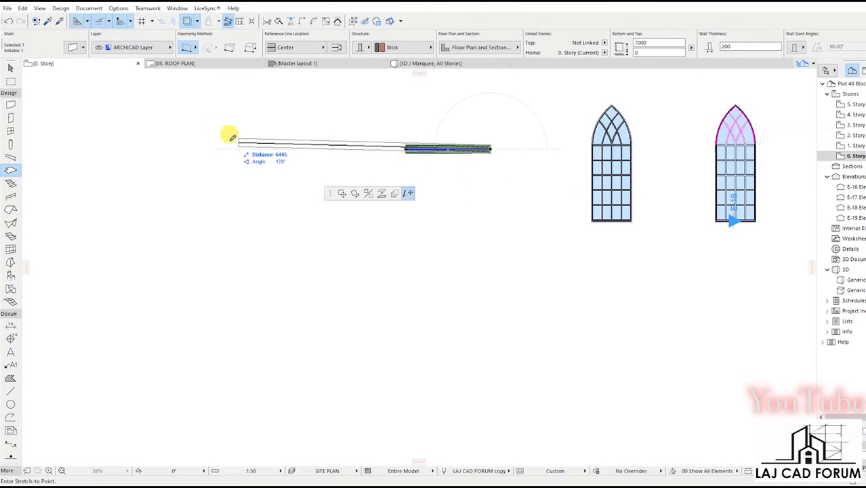
{"action": "left_click", "coordinate": [189, 149]}
{"action": "key", "text": "Escape"}
Place Window 3 in the right-hand part of the brick wall and examine the wall opening in 3D.
{"action": "left_click", "coordinate": [11, 131]}
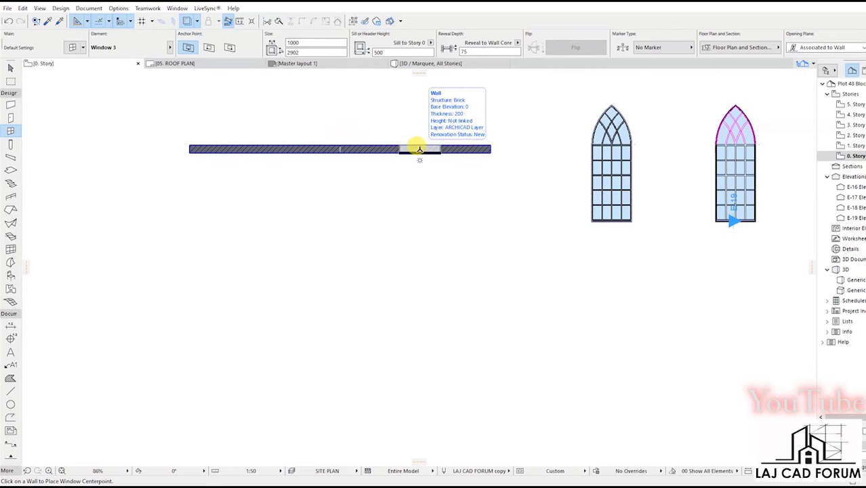
{"action": "left_click", "coordinate": [421, 148]}
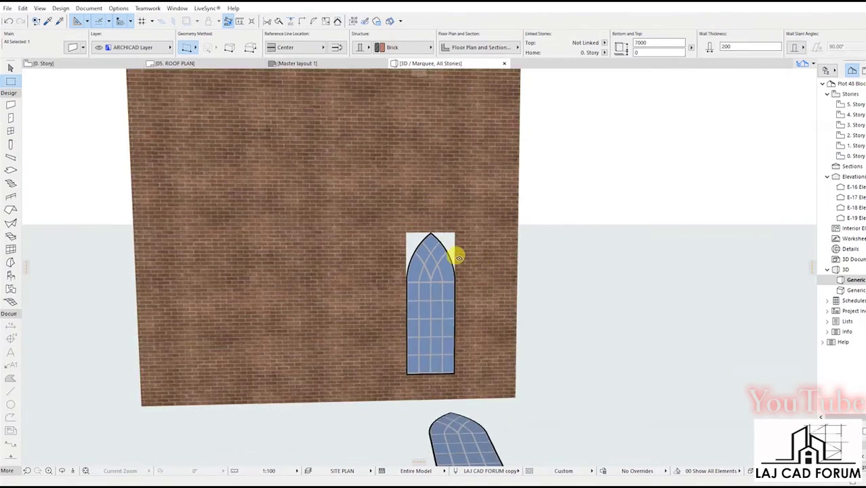
{"action": "scroll", "coordinate": [472, 252], "scroll_direction": "up", "scroll_amount": 3}
{"action": "scroll", "coordinate": [430, 241], "scroll_direction": "down", "scroll_amount": 5}
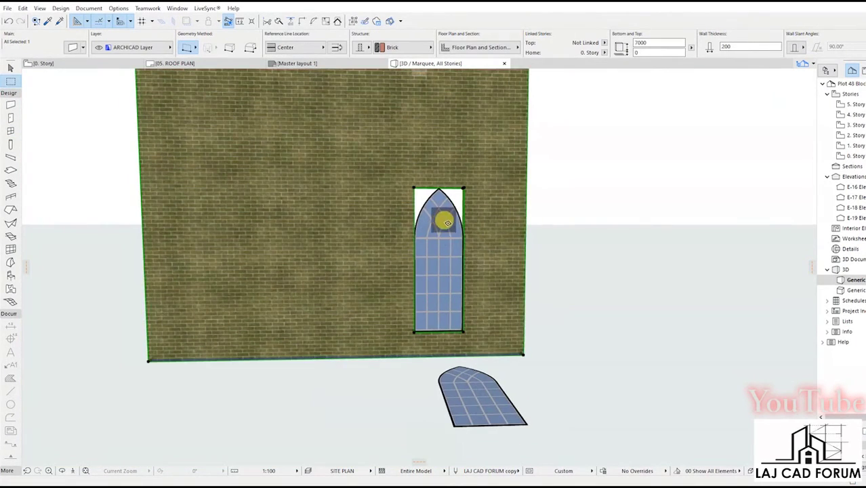
{"action": "key", "text": "Escape"}
{"action": "left_click", "coordinate": [62, 472]}
{"action": "left_click_drag", "start_coordinate": [433, 340], "coordinate": [396, 366]}
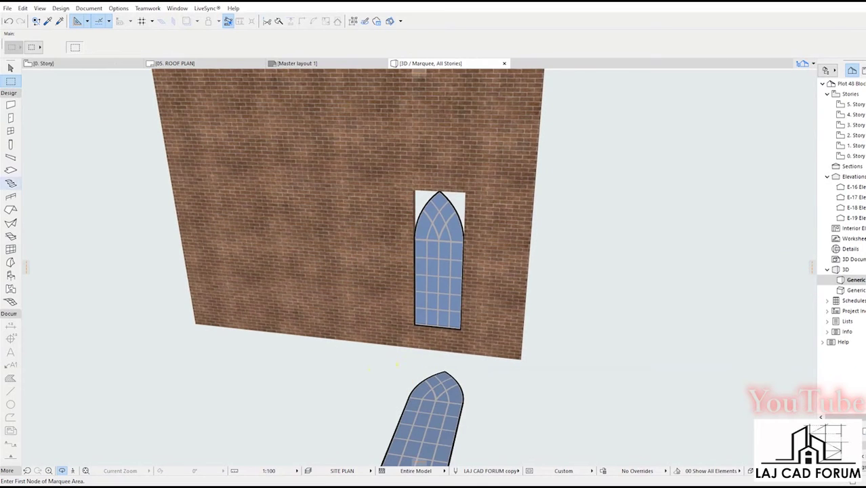
On the floor plan, create a solid slab from the frame's outer outline using the glass slab's settings, and move it left beside the window.
{"action": "left_click", "coordinate": [61, 65]}
{"action": "scroll", "coordinate": [543, 188], "scroll_direction": "up", "scroll_amount": 5}
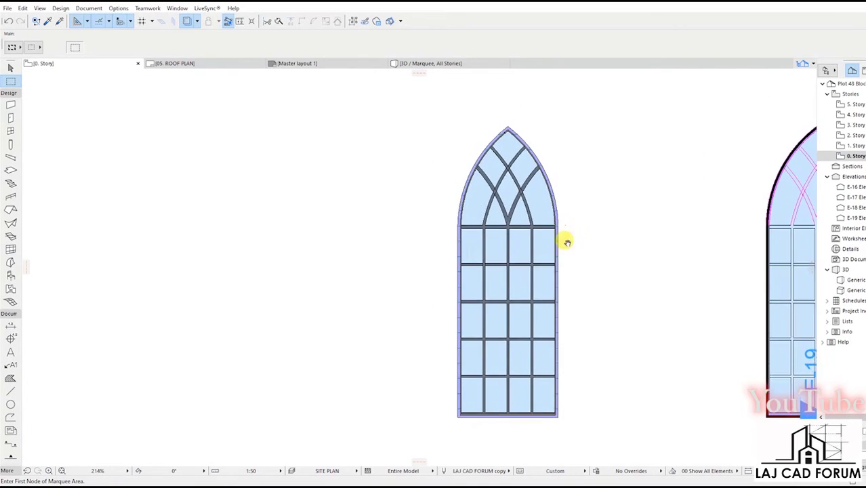
{"action": "scroll", "coordinate": [538, 210], "scroll_direction": "down", "scroll_amount": 2}
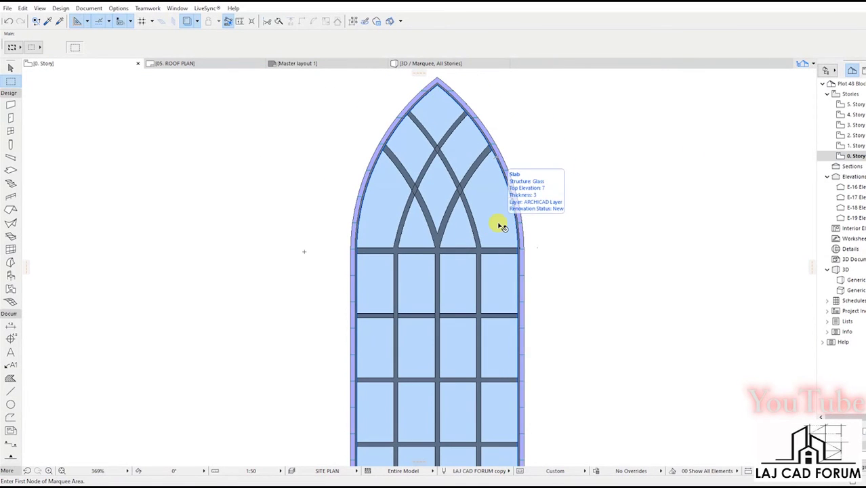
{"action": "scroll", "coordinate": [503, 226], "scroll_direction": "down", "scroll_amount": 4}
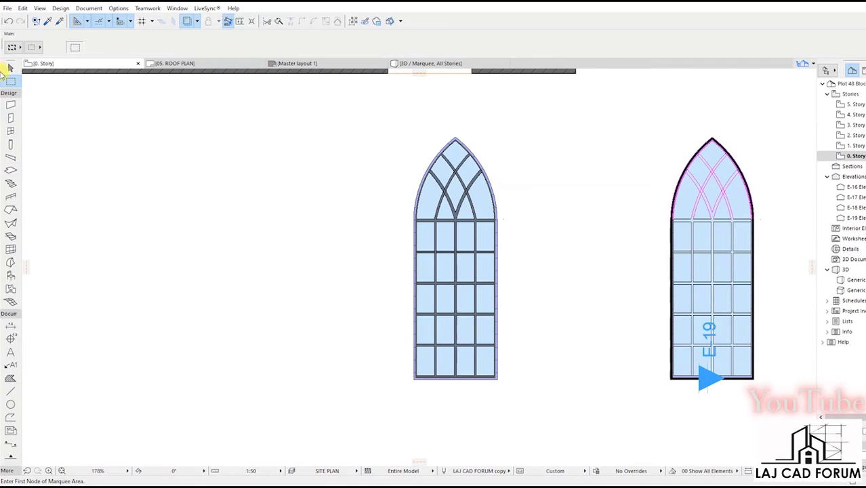
{"action": "left_click", "coordinate": [480, 192], "text": "alt"}
{"action": "scroll", "coordinate": [497, 188], "scroll_direction": "up", "scroll_amount": 5}
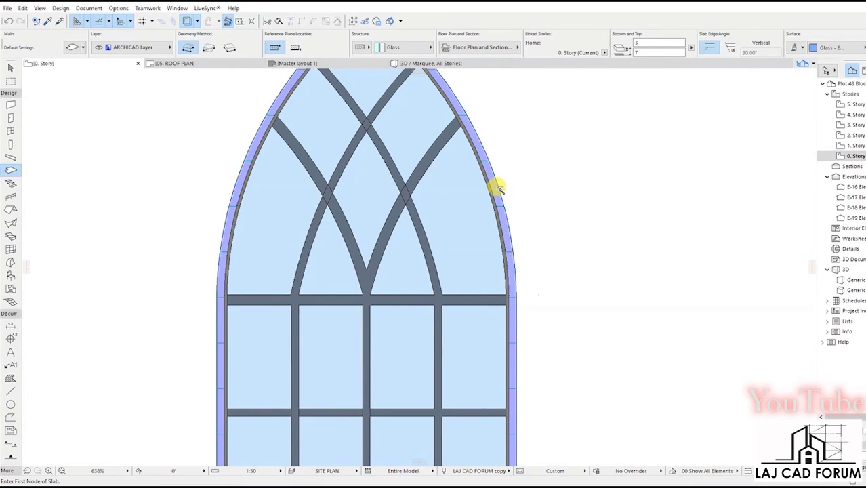
{"action": "left_click", "coordinate": [497, 186], "text": "shift"}
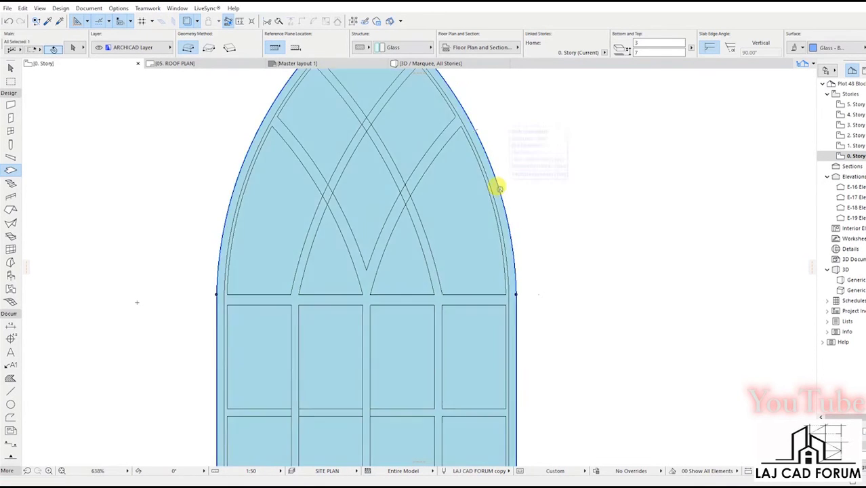
{"action": "scroll", "coordinate": [536, 291], "scroll_direction": "down", "scroll_amount": 5}
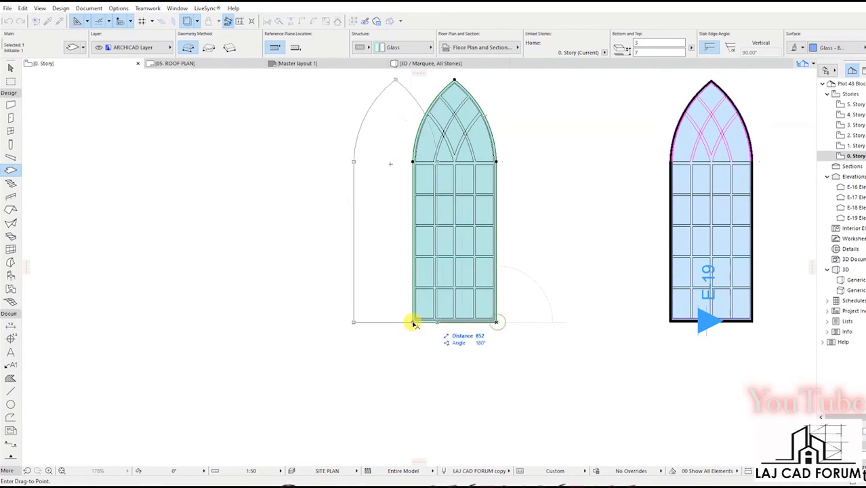
{"action": "left_click", "coordinate": [353, 323]}
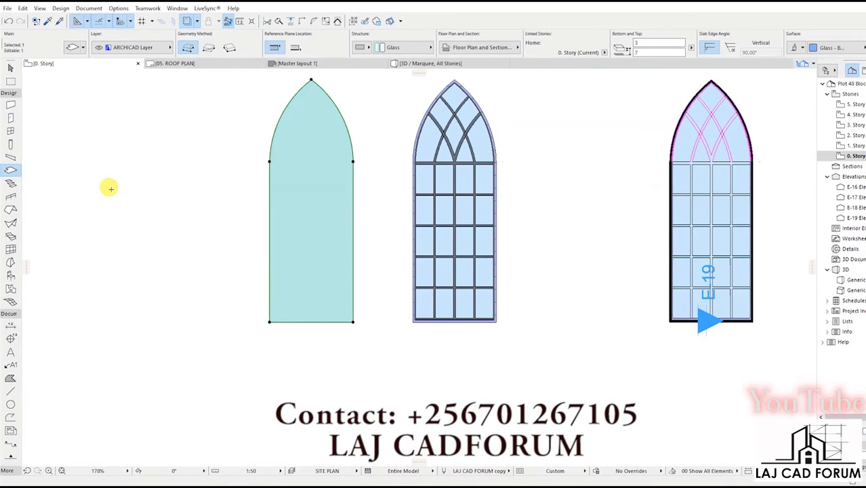
Set the ID of the solid arched slab to Wallhole.
{"action": "key", "text": "ctrl+t"}
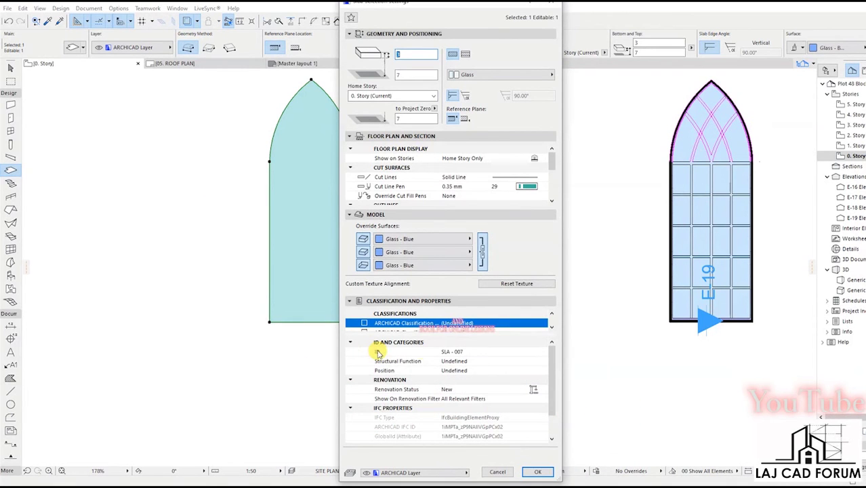
{"action": "left_click", "coordinate": [470, 352]}
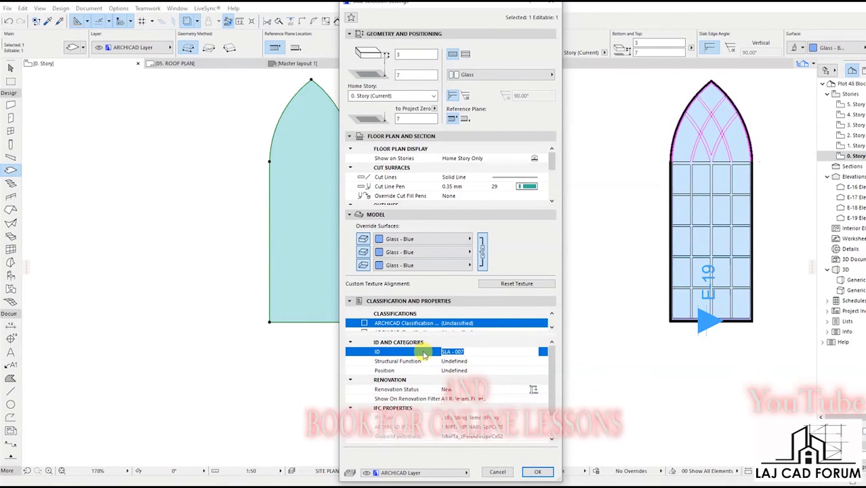
{"action": "type", "text": "Wallhole"}
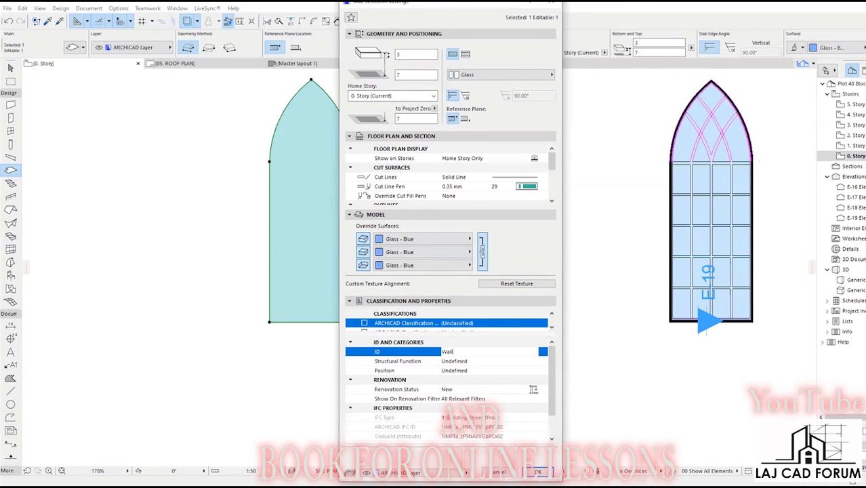
{"action": "left_click", "coordinate": [536, 473]}
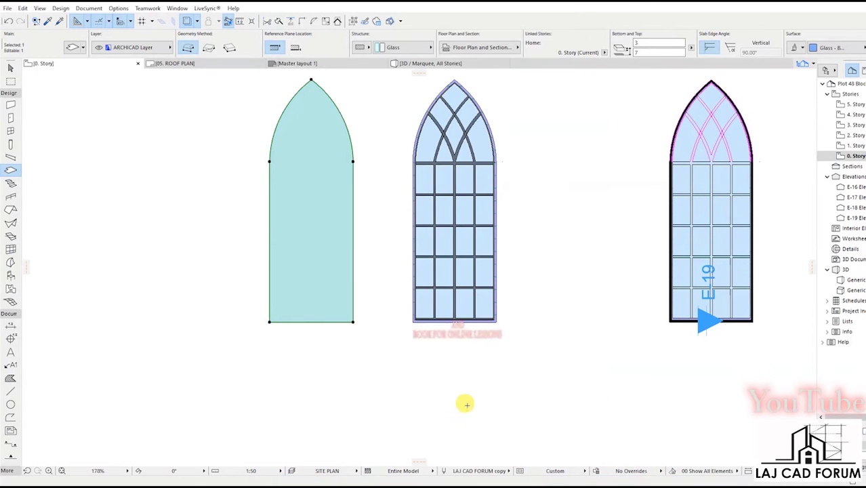
Move the Wallhole slab back over the window, matching its lower-right corner to the frame's lower-right corner.
{"action": "left_click", "coordinate": [353, 322]}
{"action": "scroll", "coordinate": [470, 319], "scroll_direction": "up", "scroll_amount": 3}
{"action": "left_click", "coordinate": [496, 320]}
{"action": "scroll", "coordinate": [466, 310], "scroll_direction": "down", "scroll_amount": 2}
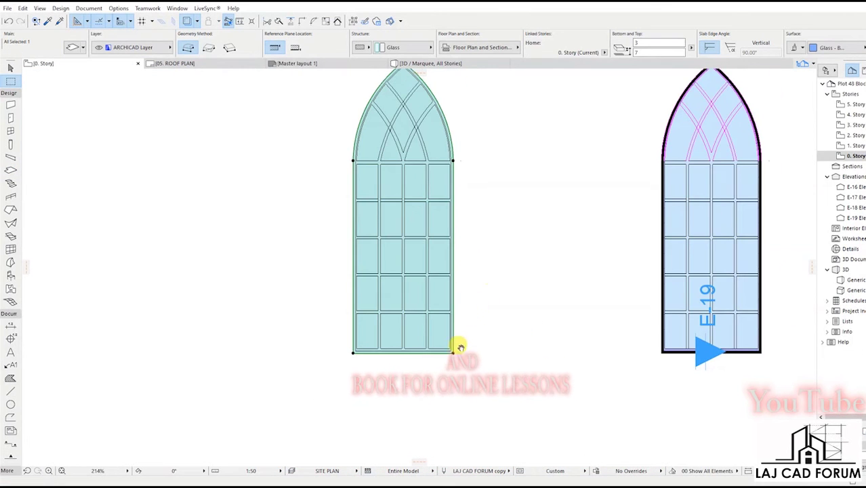
Send the Wallhole slab to the back of the display order and deselect it.
{"action": "right_click", "coordinate": [493, 292]}
{"action": "mouse_move", "coordinate": [542, 193]}
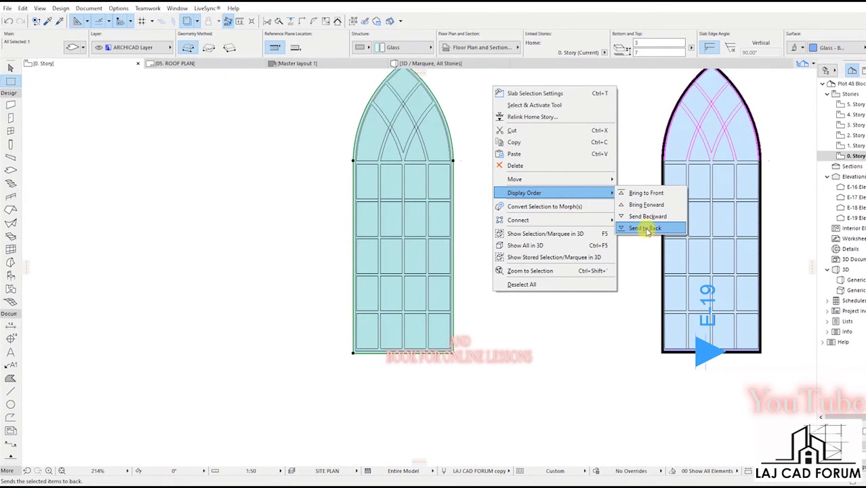
{"action": "left_click", "coordinate": [648, 229]}
{"action": "scroll", "coordinate": [522, 217], "scroll_direction": "down", "scroll_amount": 4}
{"action": "key", "text": "Escape"}
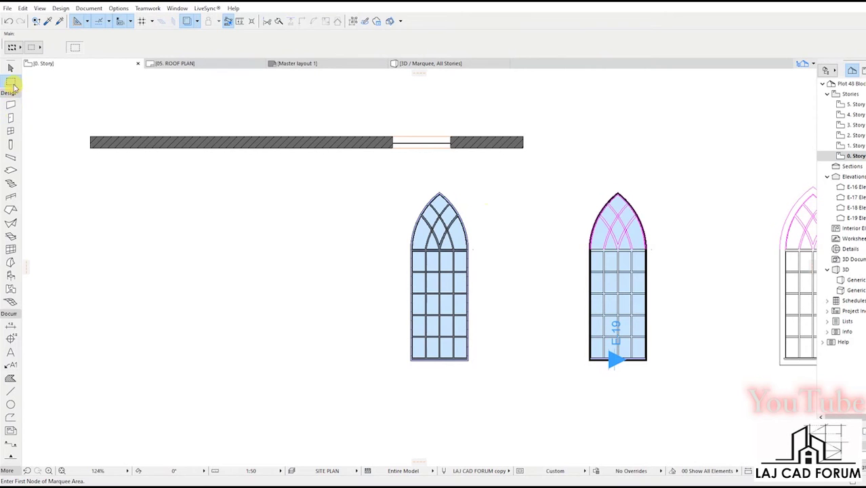
Select all slabs of the arched window lying below the wall and save them as a window named Window 4 in the Embedded Library.
{"action": "left_click", "coordinate": [504, 175]}
{"action": "left_click", "coordinate": [384, 397]}
{"action": "left_click", "coordinate": [10, 169]}
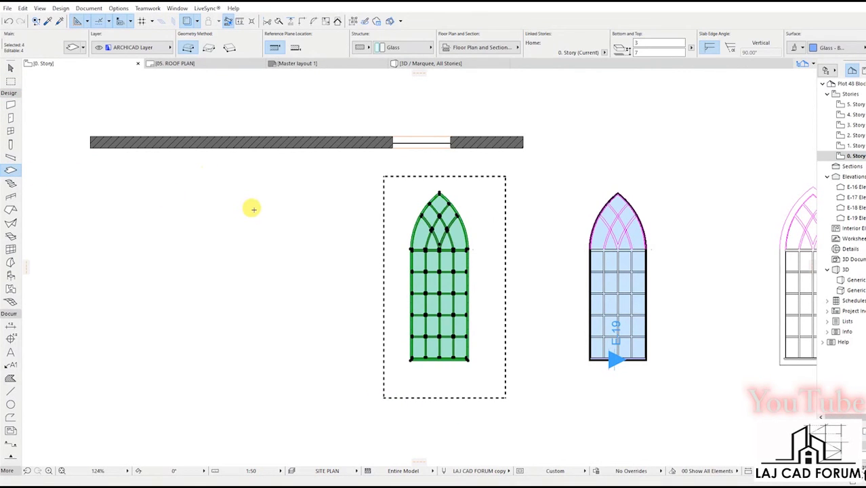
{"action": "left_click", "coordinate": [7, 8]}
{"action": "mouse_move", "coordinate": [47, 153]}
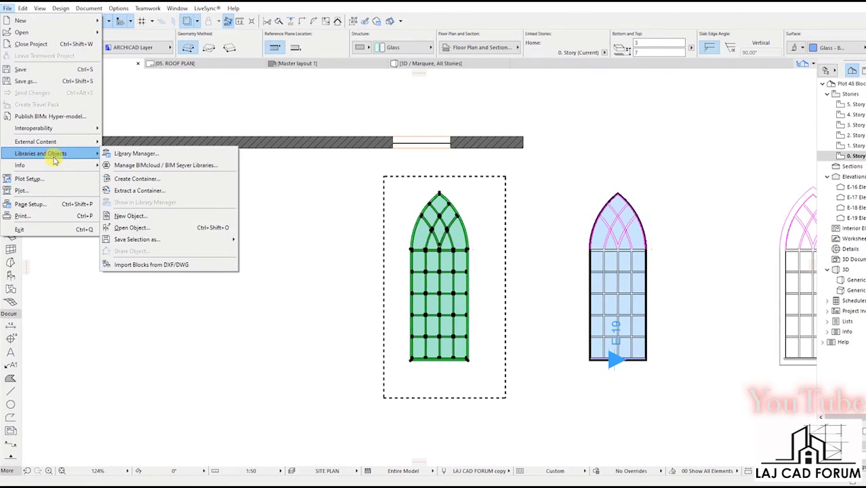
{"action": "mouse_move", "coordinate": [153, 243]}
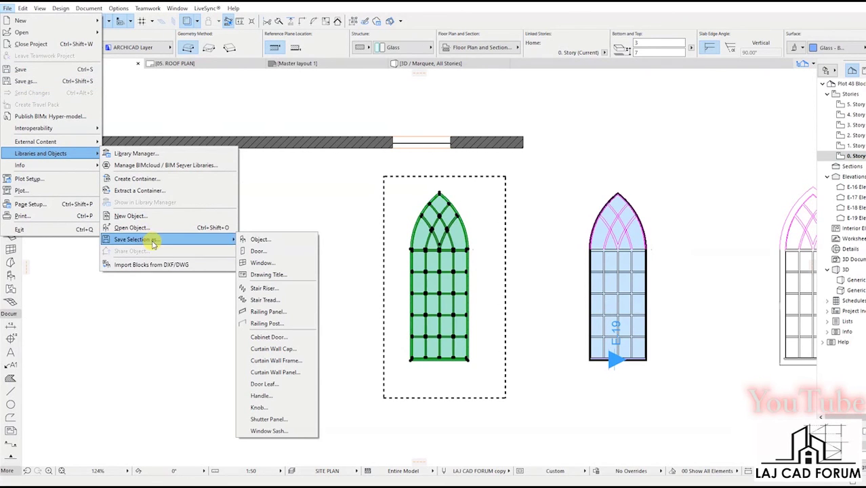
{"action": "left_click", "coordinate": [263, 264]}
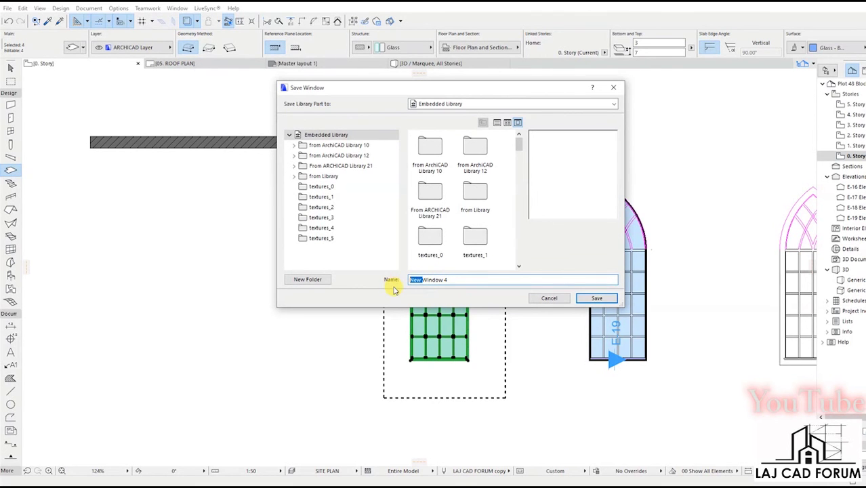
{"action": "left_click", "coordinate": [595, 298]}
{"action": "left_click", "coordinate": [542, 281]}
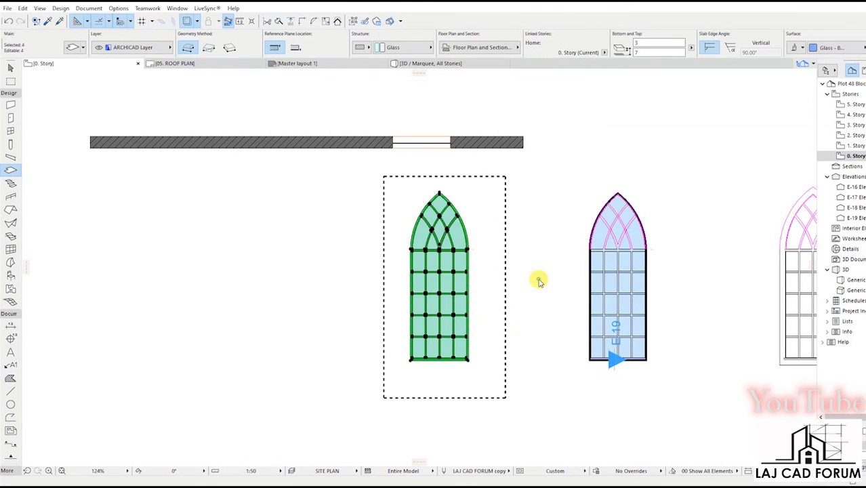
{"action": "key", "text": "Escape"}
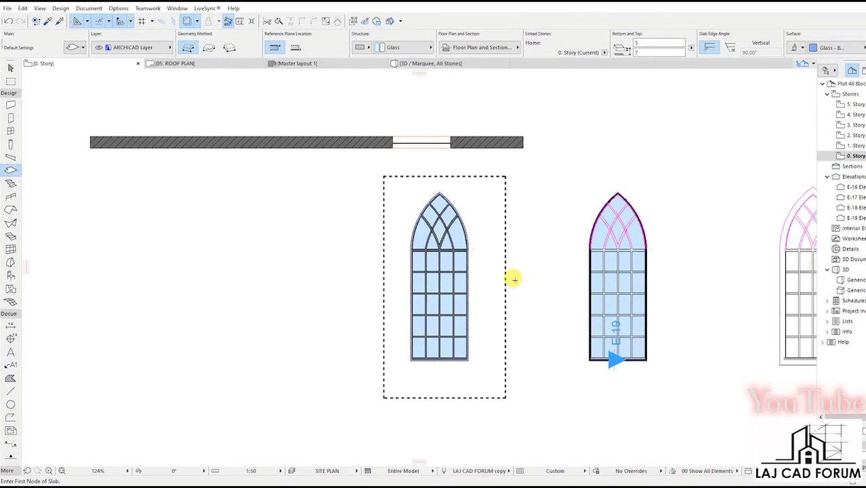
Place Window 4 in the horizontal wall, to the left of the existing window.
{"action": "left_click", "coordinate": [11, 134]}
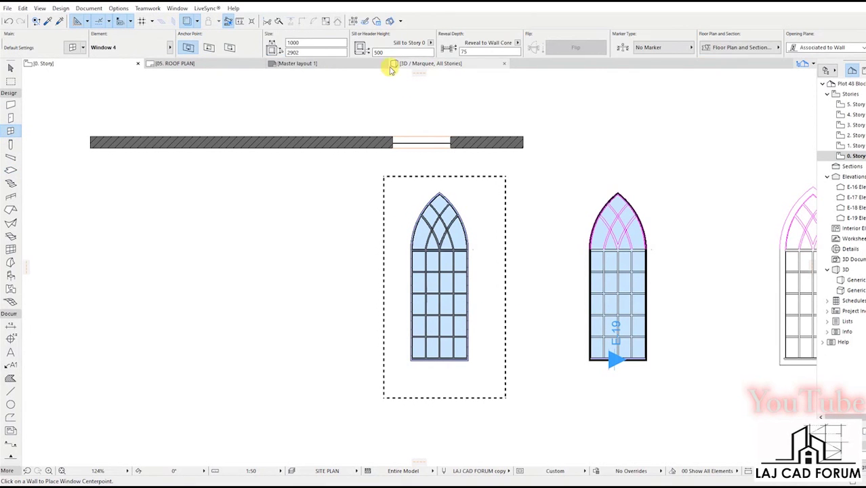
{"action": "left_click", "coordinate": [325, 142]}
{"action": "scroll", "coordinate": [328, 171], "scroll_direction": "down", "scroll_amount": 2}
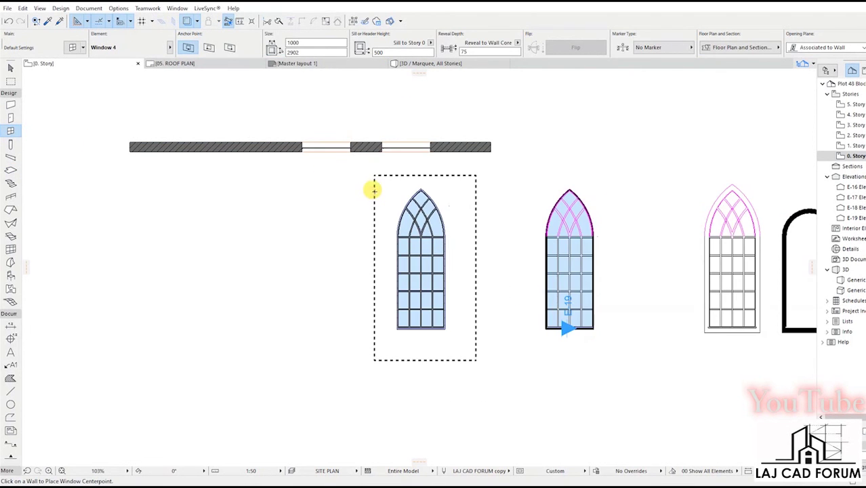
Show the marquee area around the wall and flat window slabs in 3D and inspect the opening around the new window.
{"action": "left_click", "coordinate": [11, 82]}
{"action": "left_click", "coordinate": [523, 106]}
{"action": "left_click", "coordinate": [129, 371]}
{"action": "right_click", "coordinate": [95, 231]}
{"action": "left_click", "coordinate": [173, 383]}
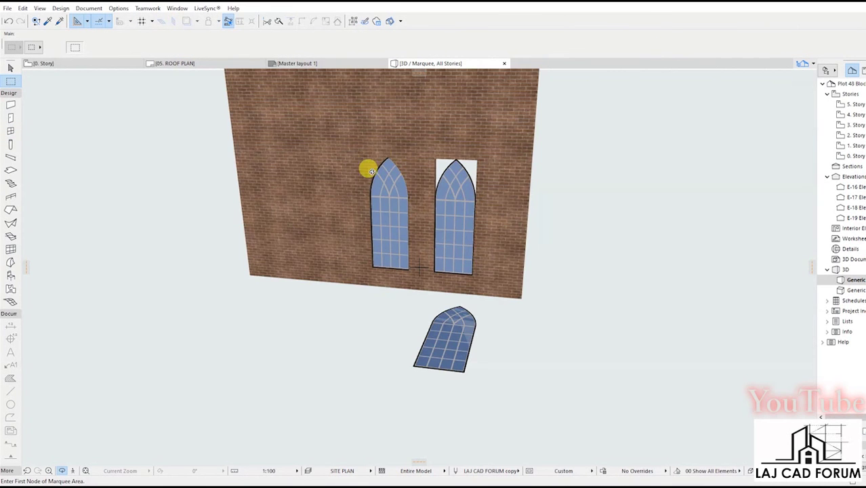
{"action": "middle_click_drag", "start_coordinate": [364, 186], "coordinate": [323, 218], "text": "shift"}
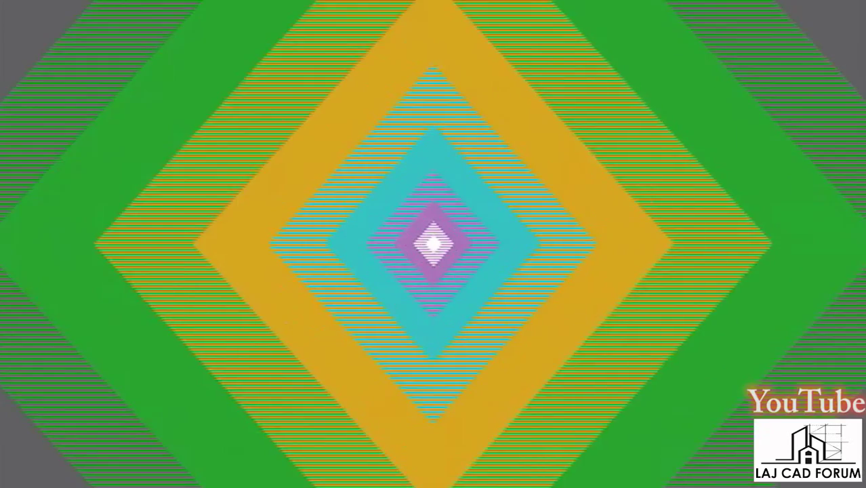